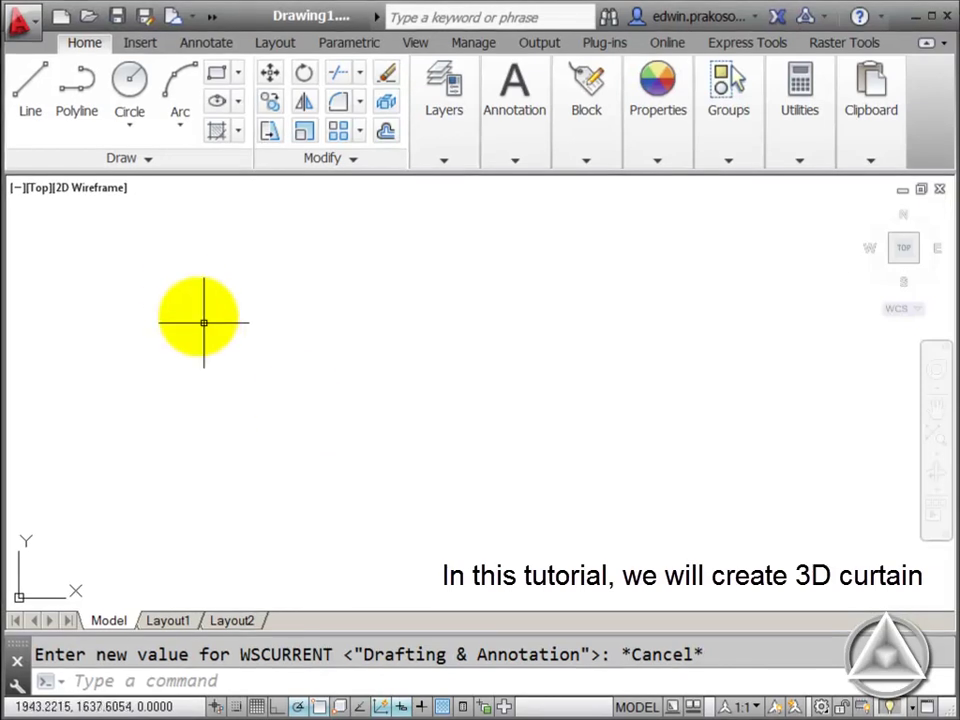
Step: Start a Spline Fit and place the first peaks and valleys of the wave at lower left
click(150, 157)
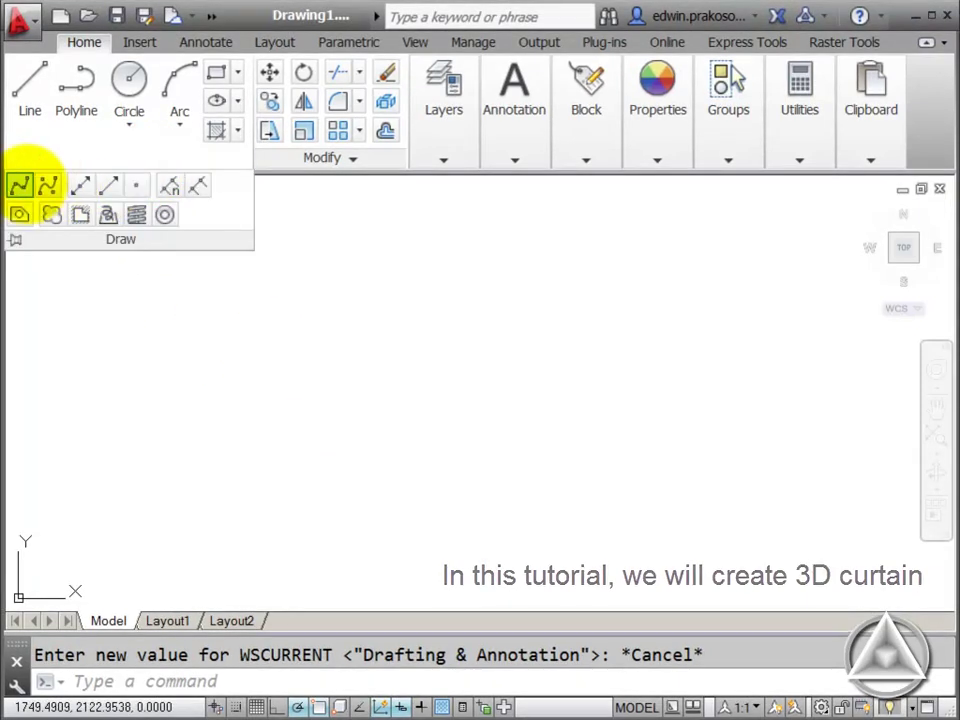
click(20, 185)
click(87, 506)
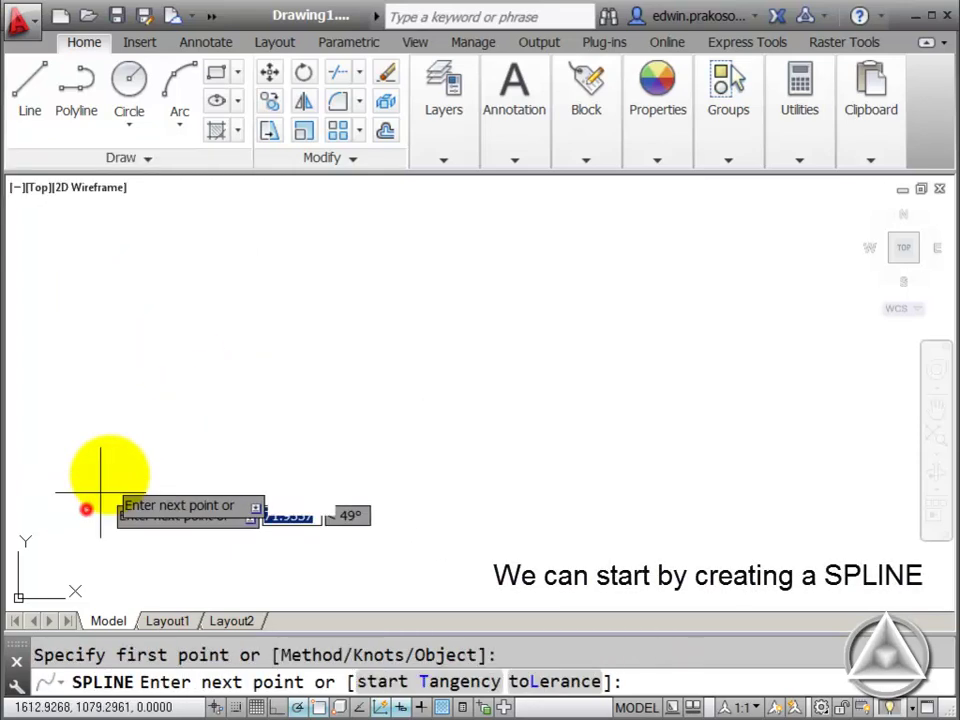
click(110, 469)
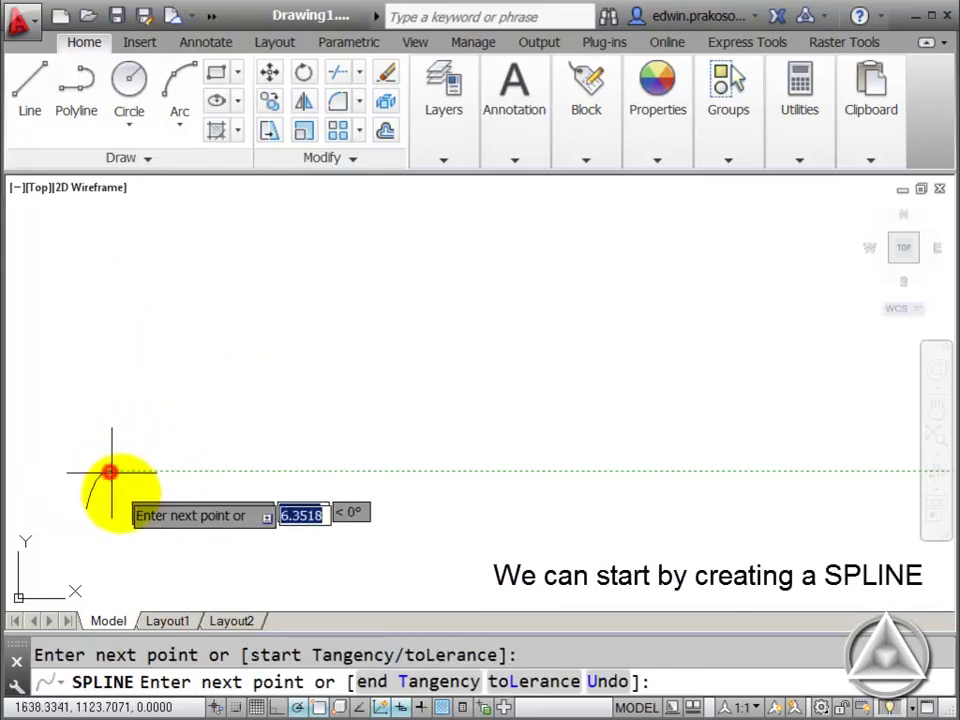
click(155, 543)
click(179, 478)
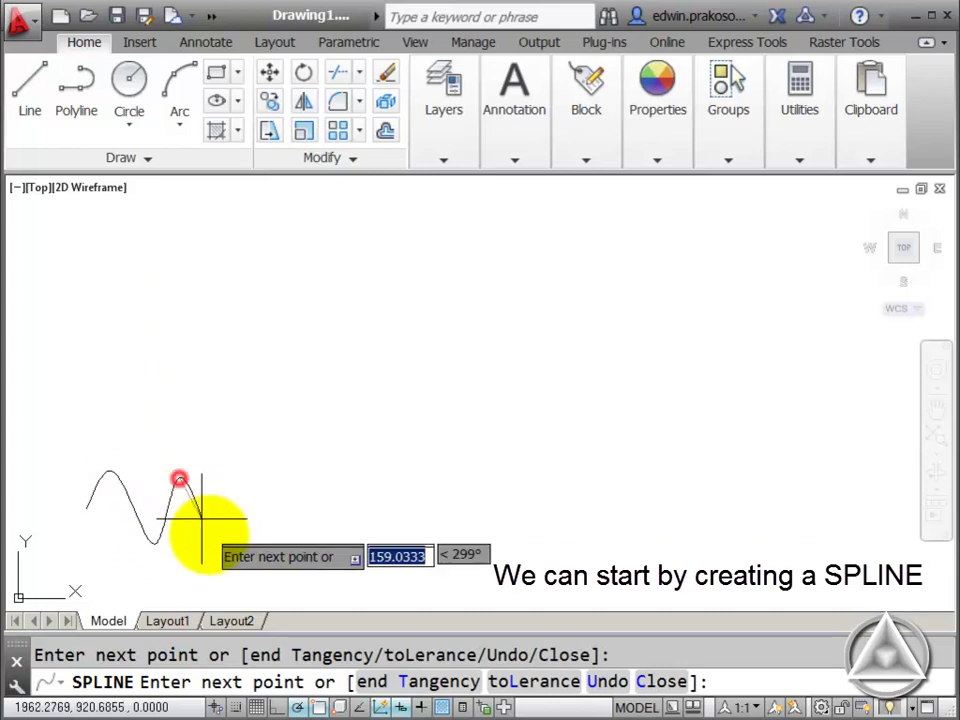
click(242, 531)
click(285, 497)
Step: Add the remaining undulations to the right and finish the open wavy spline
click(346, 521)
click(399, 467)
click(477, 521)
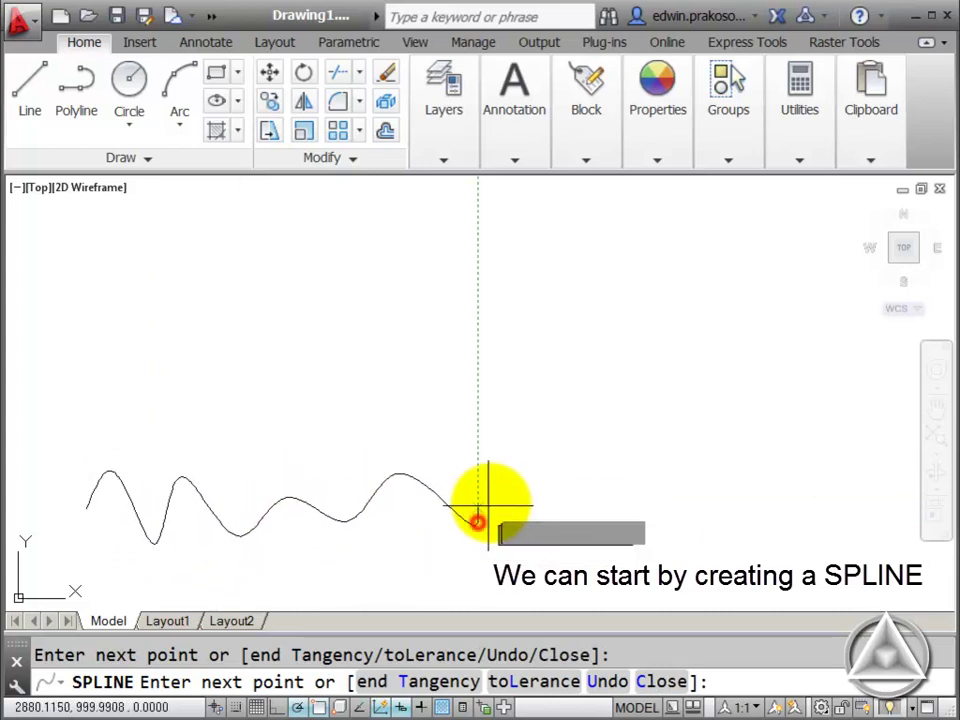
click(528, 478)
click(619, 516)
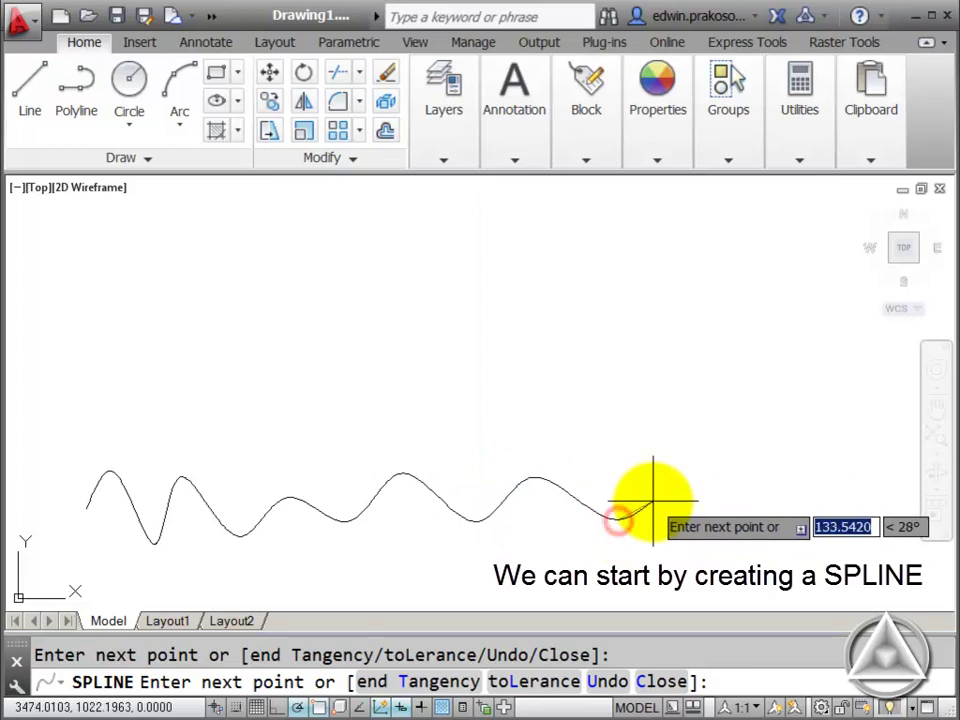
key(Return)
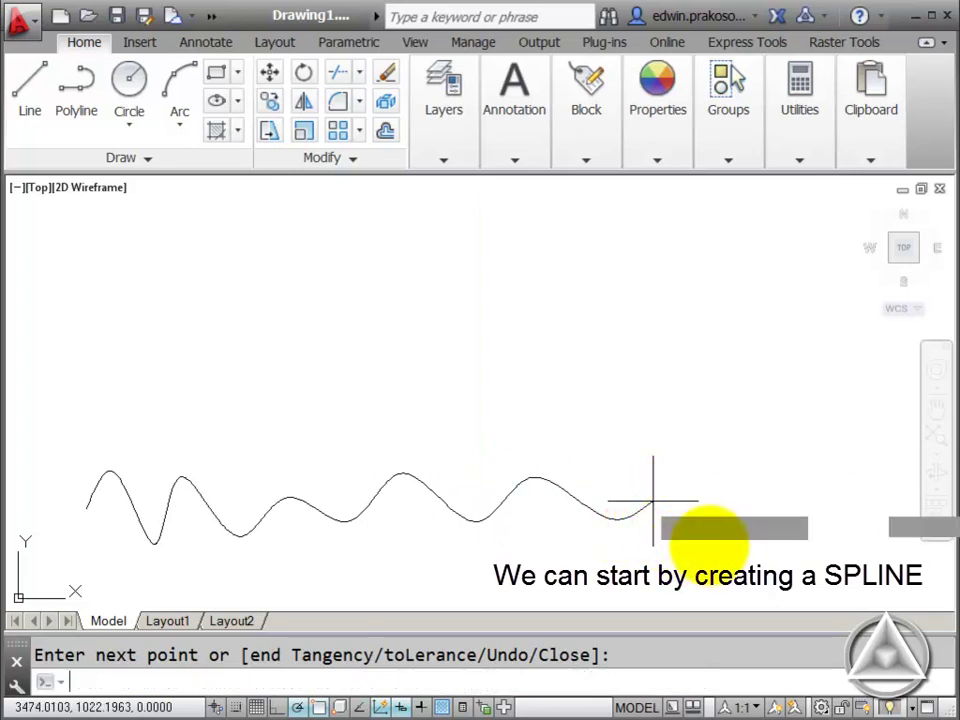
key(Escape)
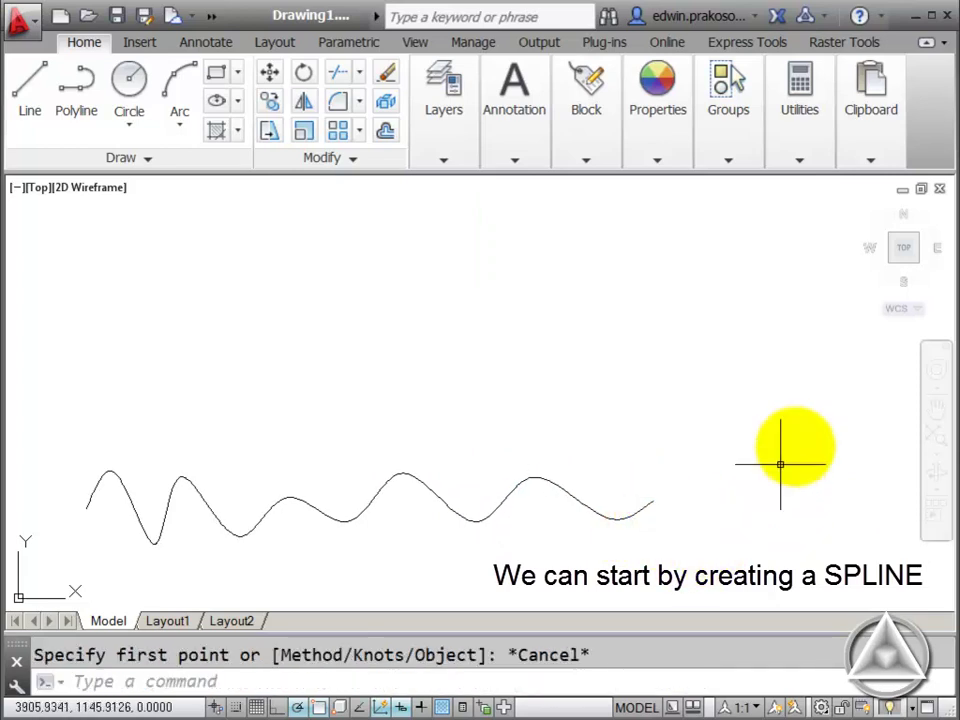
Step: Switch to the SE isometric view and copy the wave 1200 units up along Z
click(915, 259)
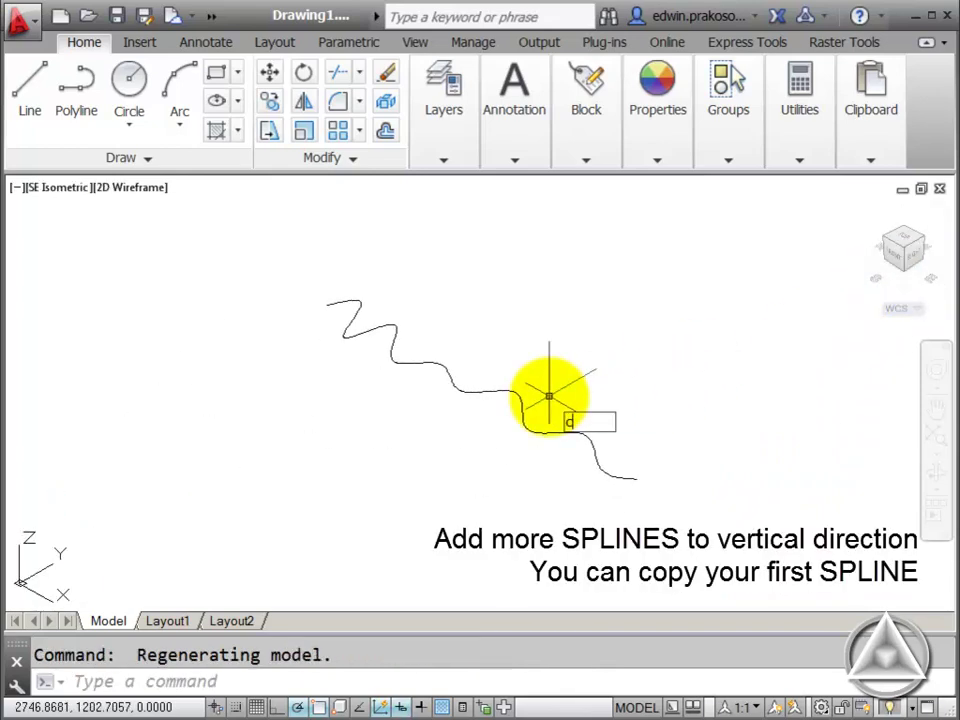
text(o)
key(Return)
click(557, 362)
click(429, 454)
key(Return)
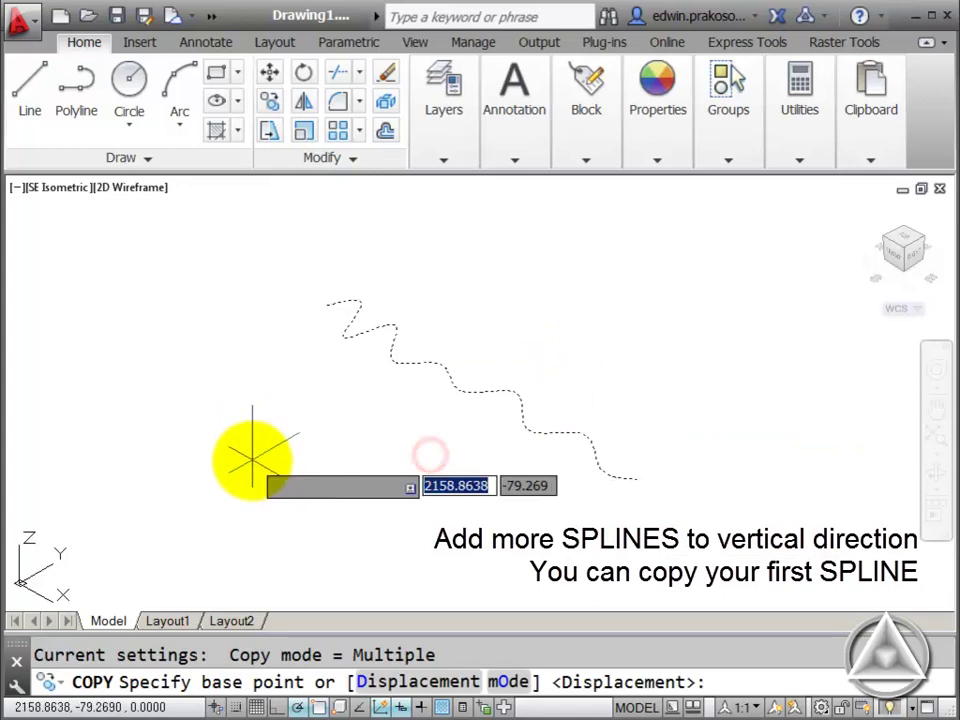
click(277, 386)
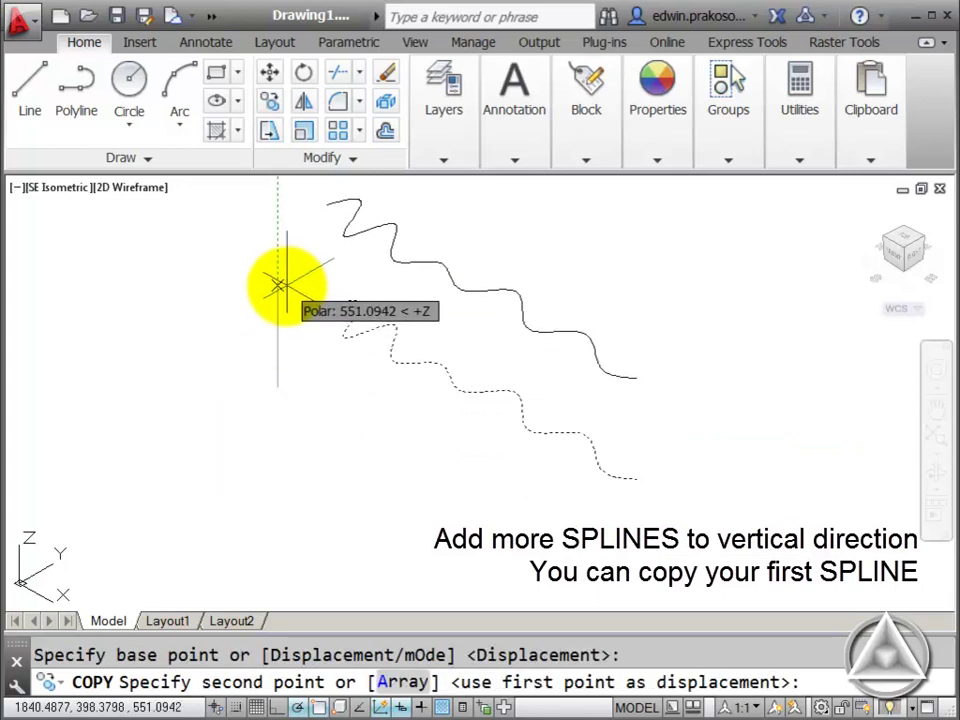
text(1200)
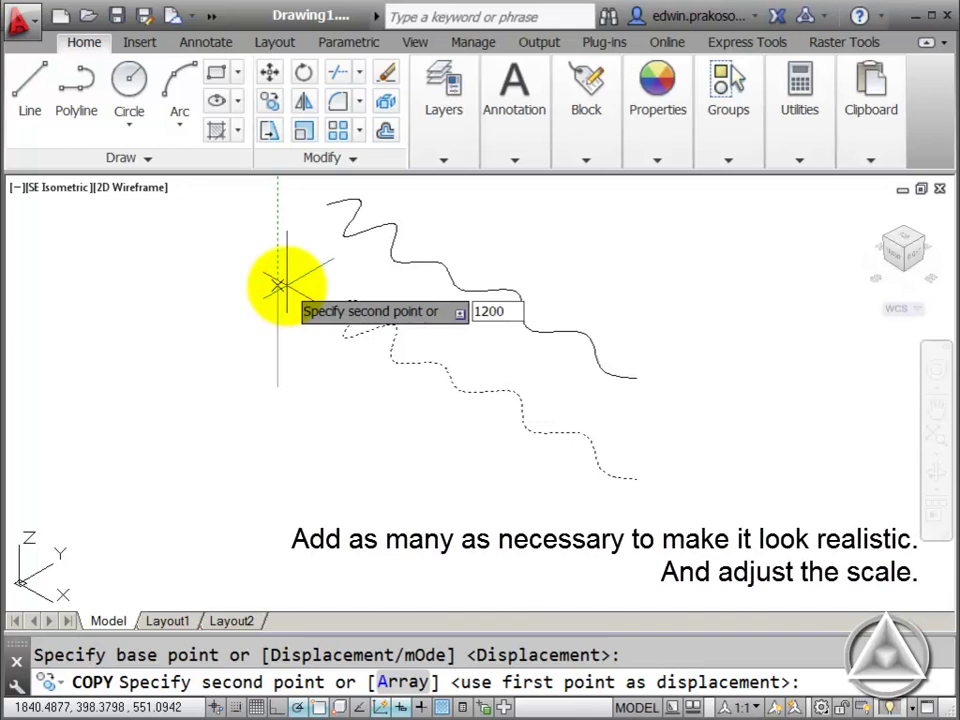
key(Return)
key(Return)
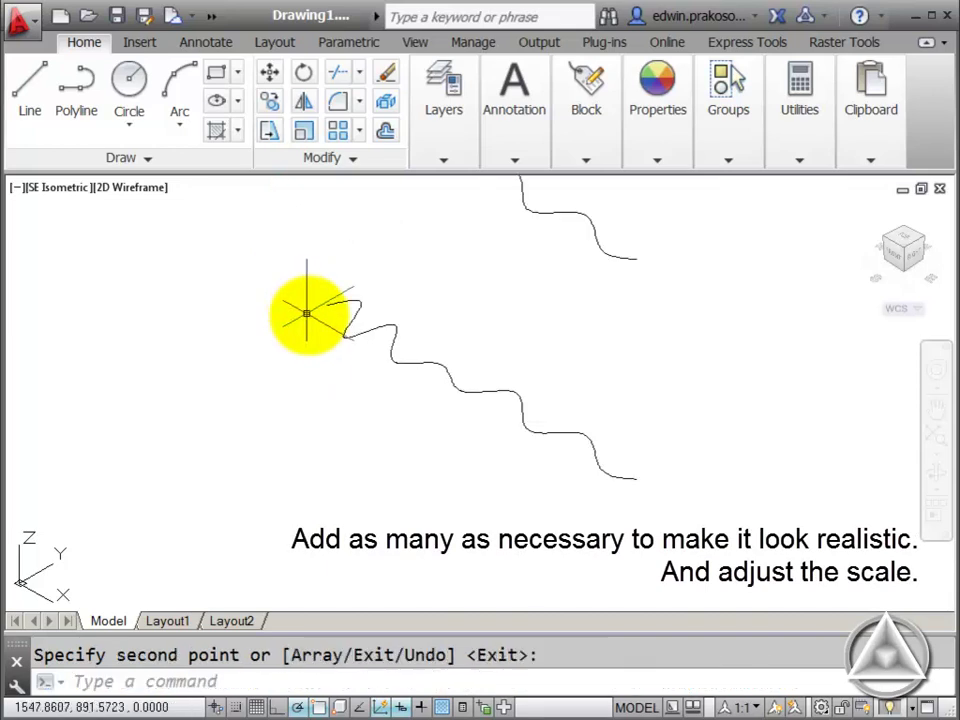
middle_drag(304, 317, 263, 462)
Step: Copy the upper wave another 1200 units up and zoom out to show all three
text(o)
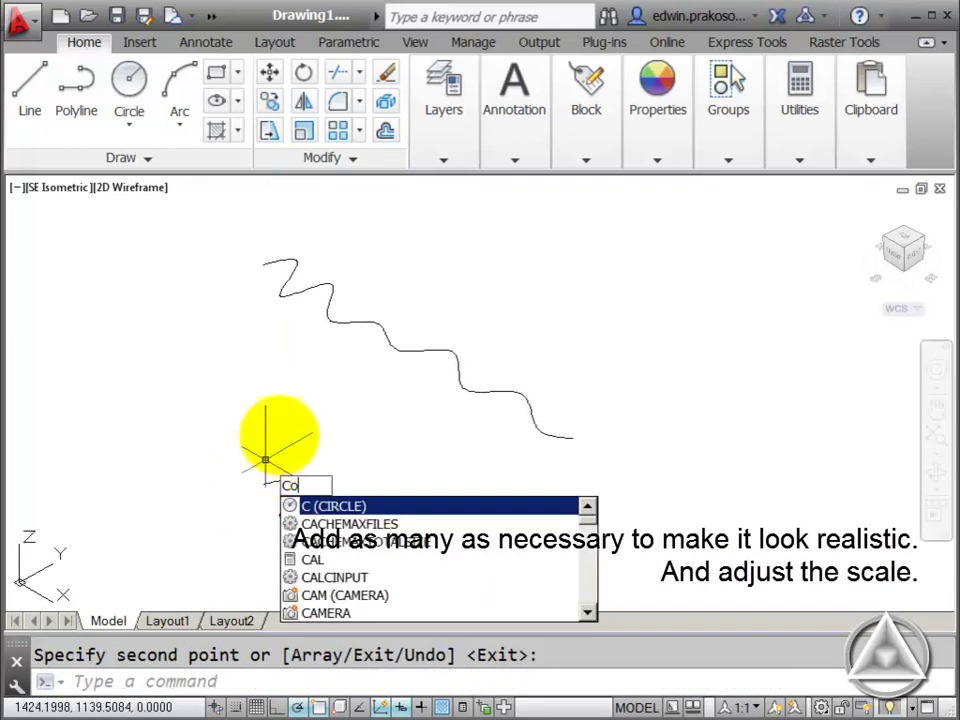
key(Return)
click(418, 294)
click(349, 368)
key(Return)
click(151, 420)
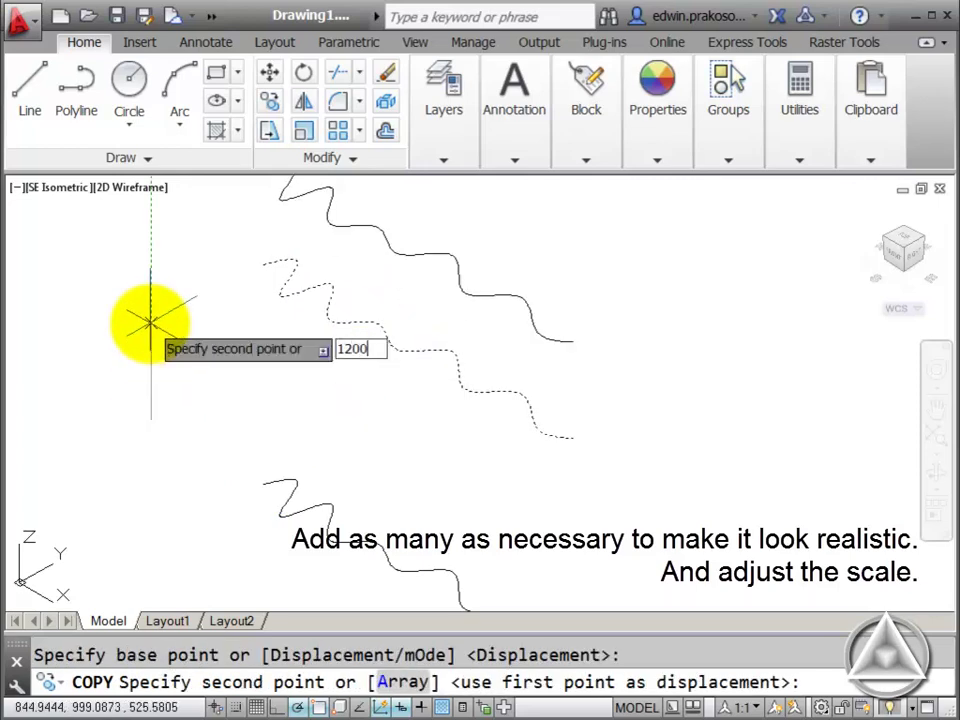
key(Return)
key(Return)
scroll(148, 321, down, 2)
mouse_move(171, 311)
middle_down()
mouse_move(147, 354)
mouse_move(146, 335)
middle_up()
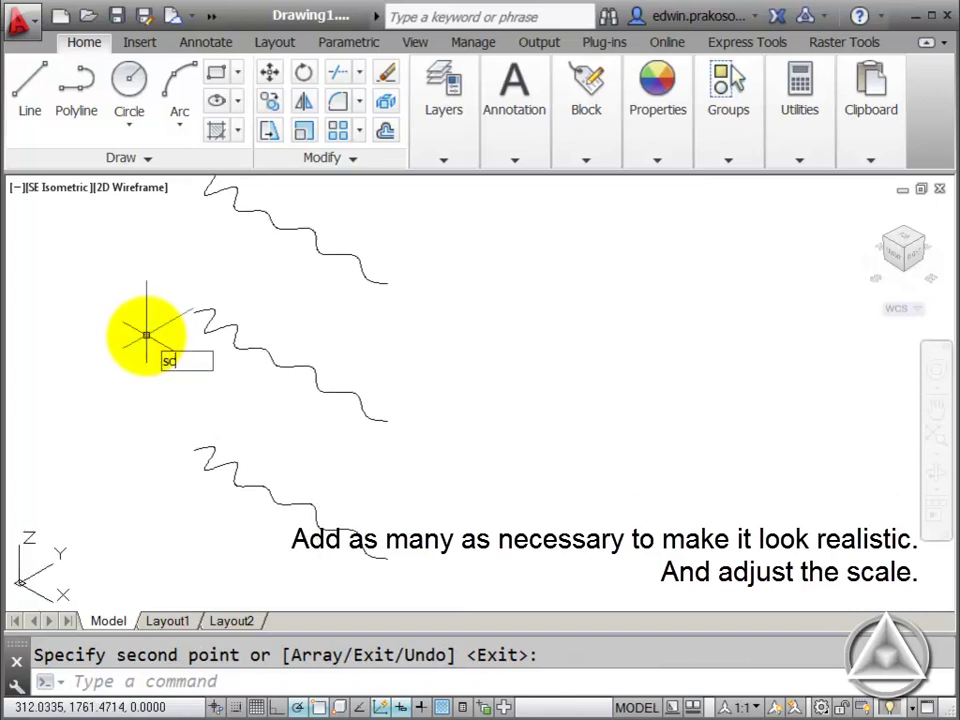
Step: Scale the middle wave down by a factor of 0.3
key(Return)
click(274, 289)
click(210, 358)
key(Return)
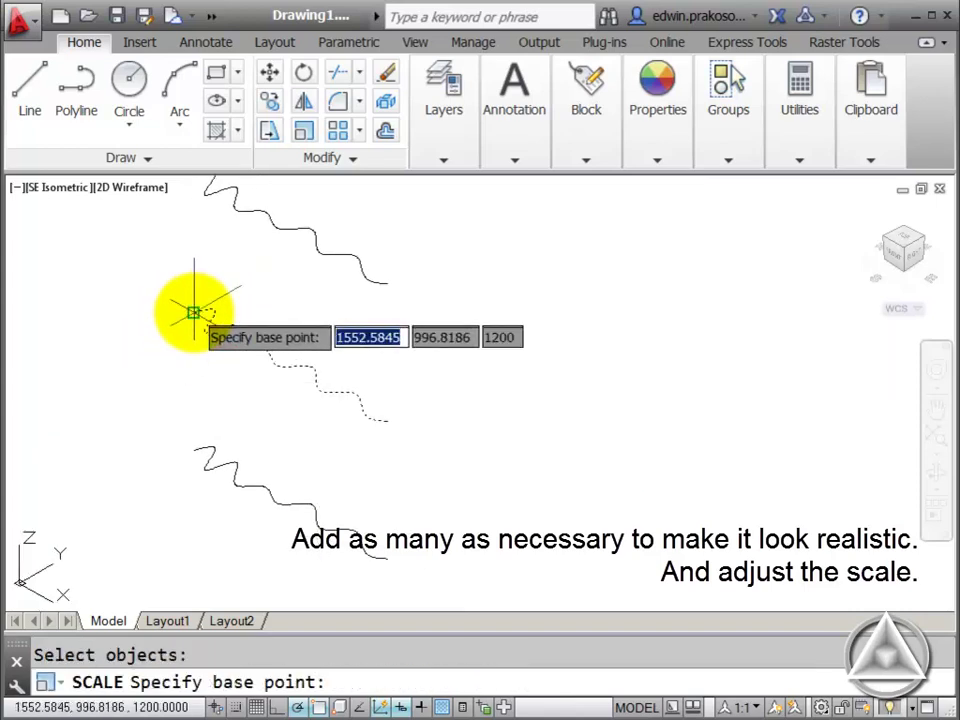
click(194, 313)
text(.3)
key(Return)
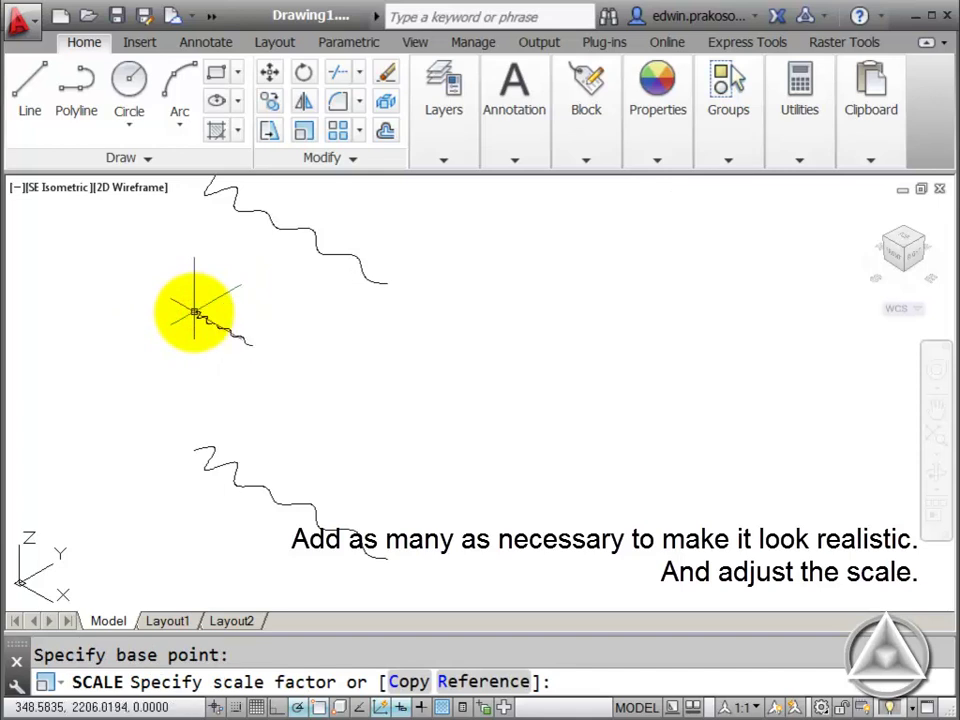
Step: Attempt to scale the bottom wave, then cancel the failed attempt
key(Return)
click(302, 447)
click(228, 540)
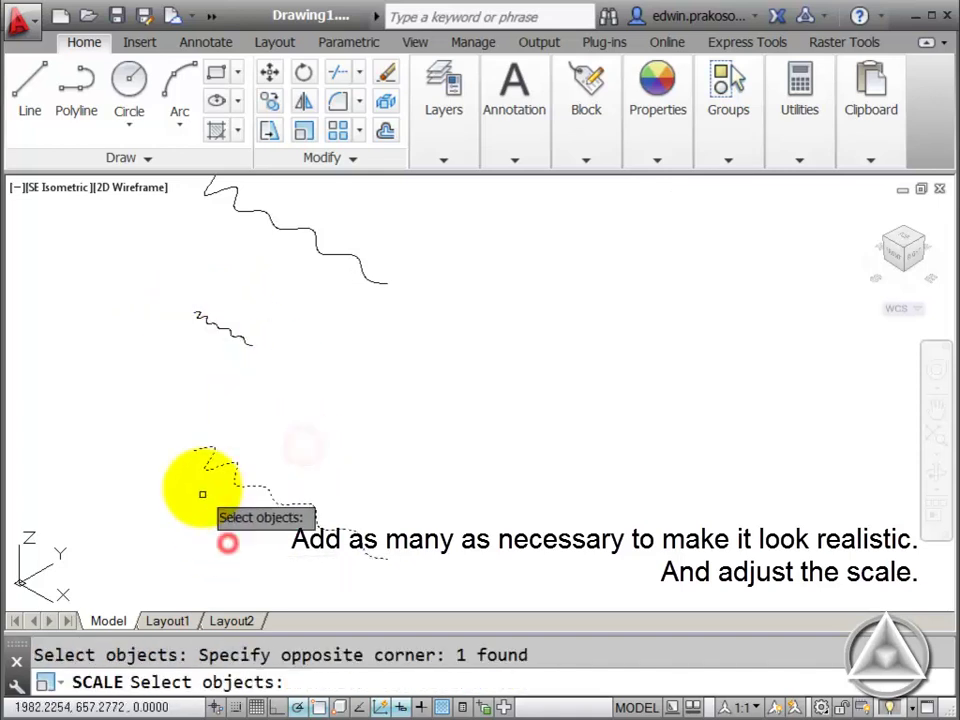
key(Return)
double_click(195, 450)
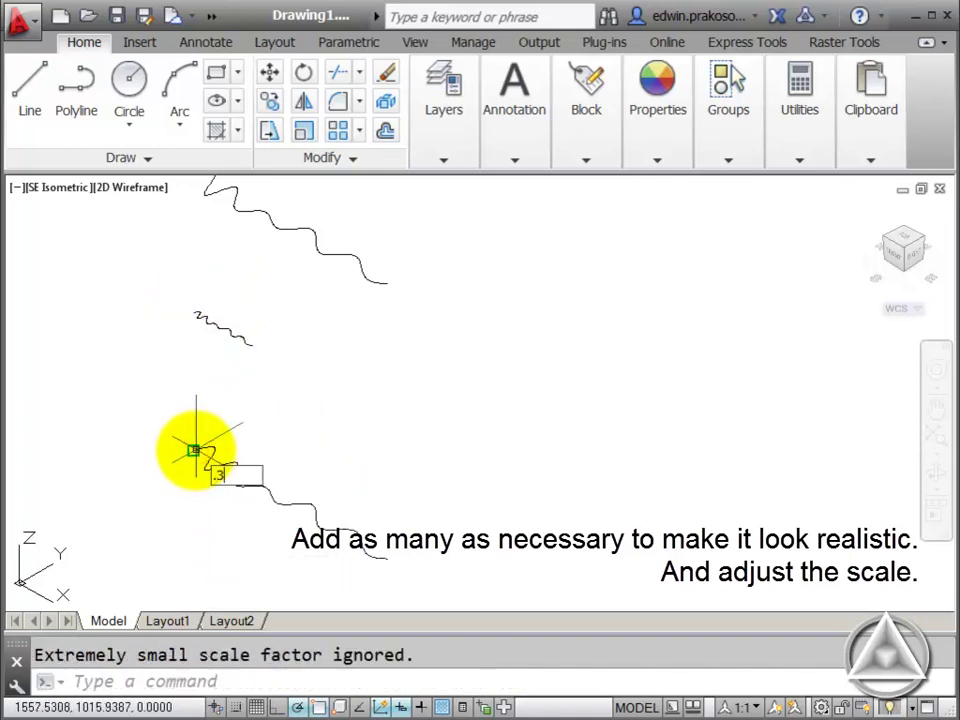
key(Return)
key(Escape)
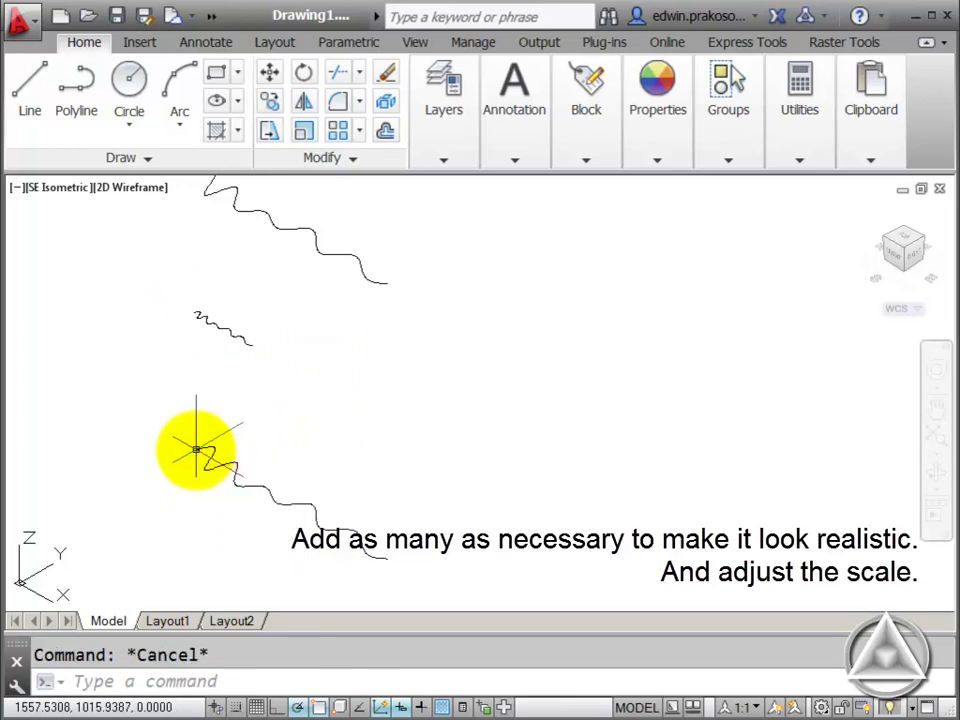
Step: Scale the bottom wave down by a factor of 0.3
text(sc)
key(Return)
click(244, 415)
click(140, 554)
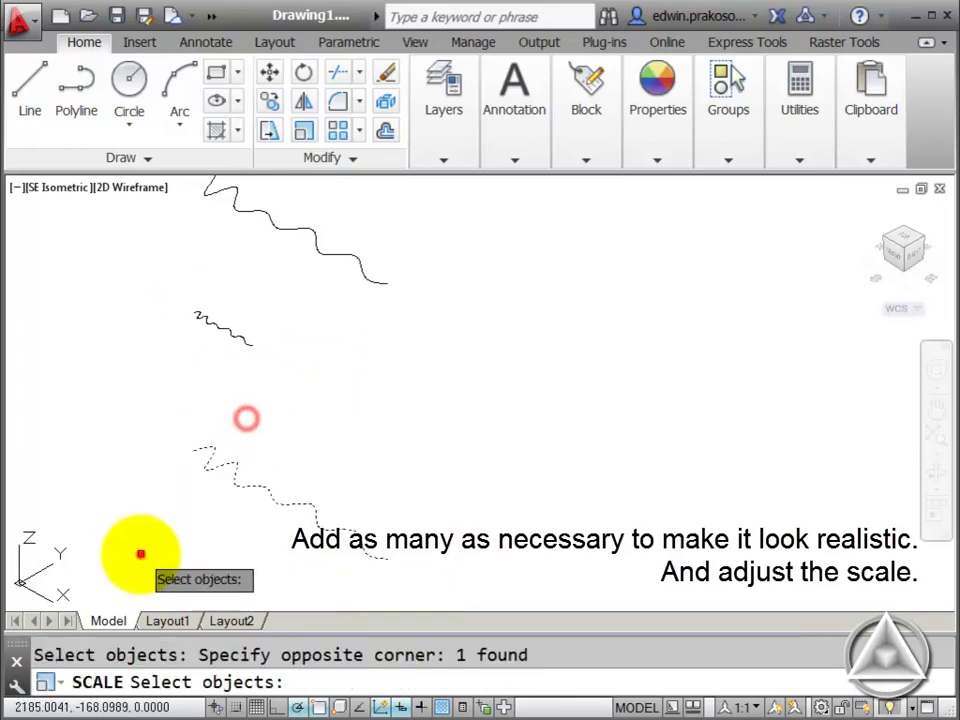
key(Return)
click(190, 452)
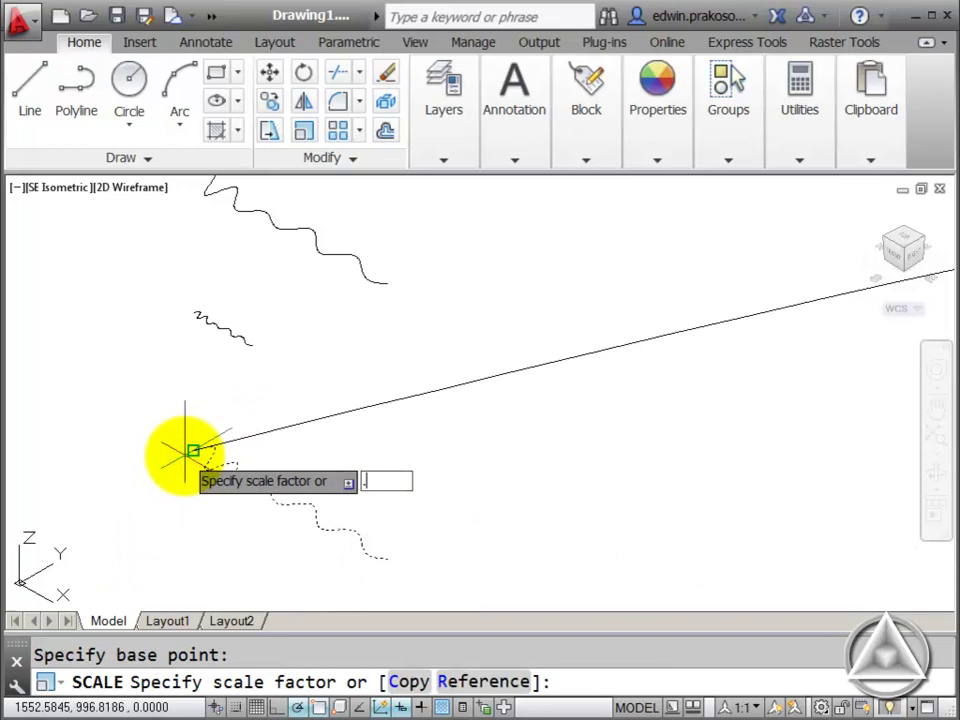
text(3)
key(Return)
mouse_move(300, 407)
shift+middle_down()
mouse_move(305, 424)
mouse_move(264, 411)
shift+middle_up()
Step: Copy the small middle wave 100 units up along Z and recentre the view
text(ct o)
key(Return)
click(214, 349)
click(197, 302)
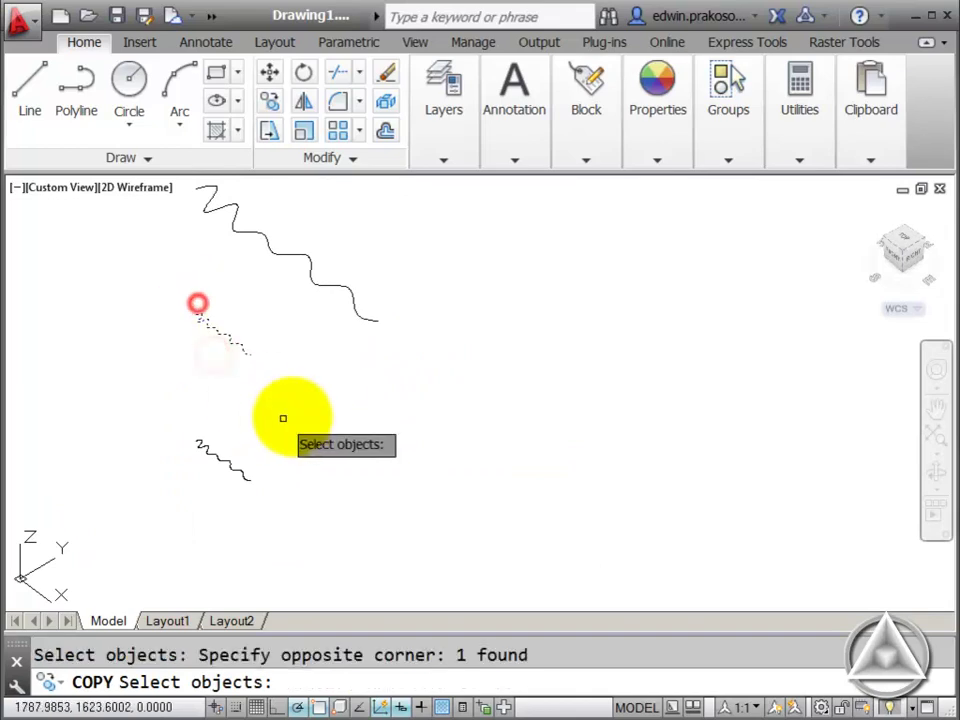
key(Return)
click(303, 388)
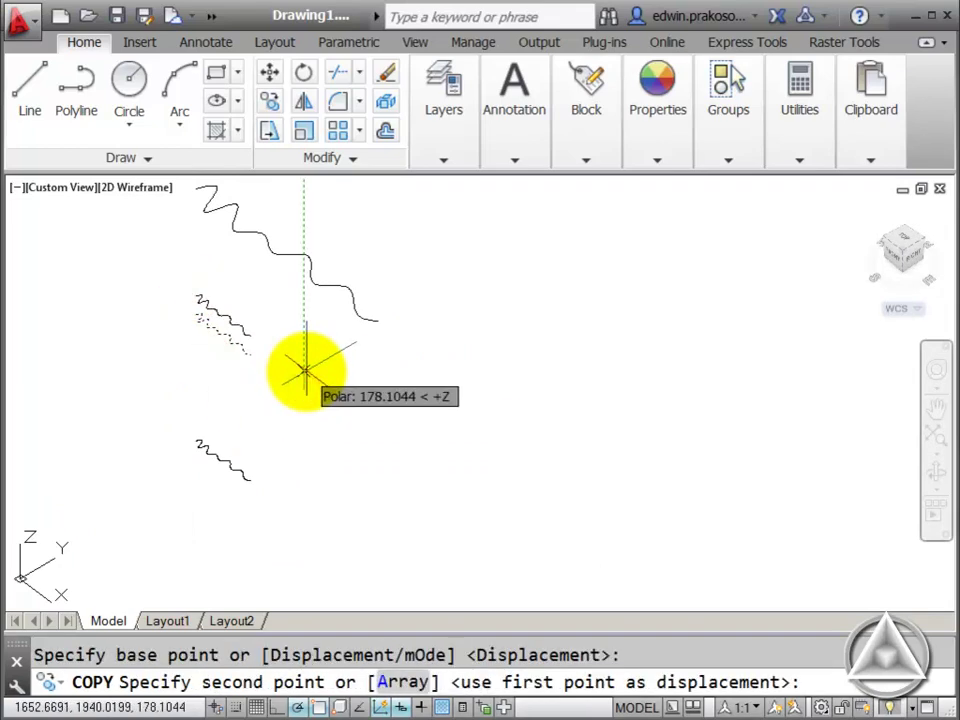
text(100)
key(Return)
key(Return)
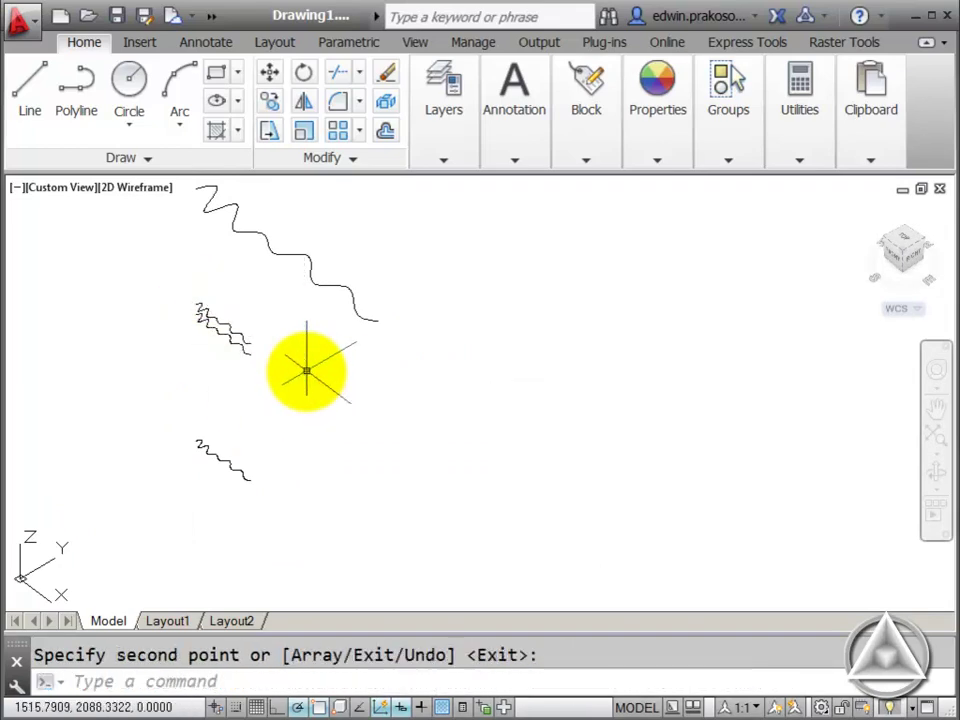
mouse_move(364, 377)
middle_down()
mouse_move(341, 418)
mouse_move(499, 463)
middle_up()
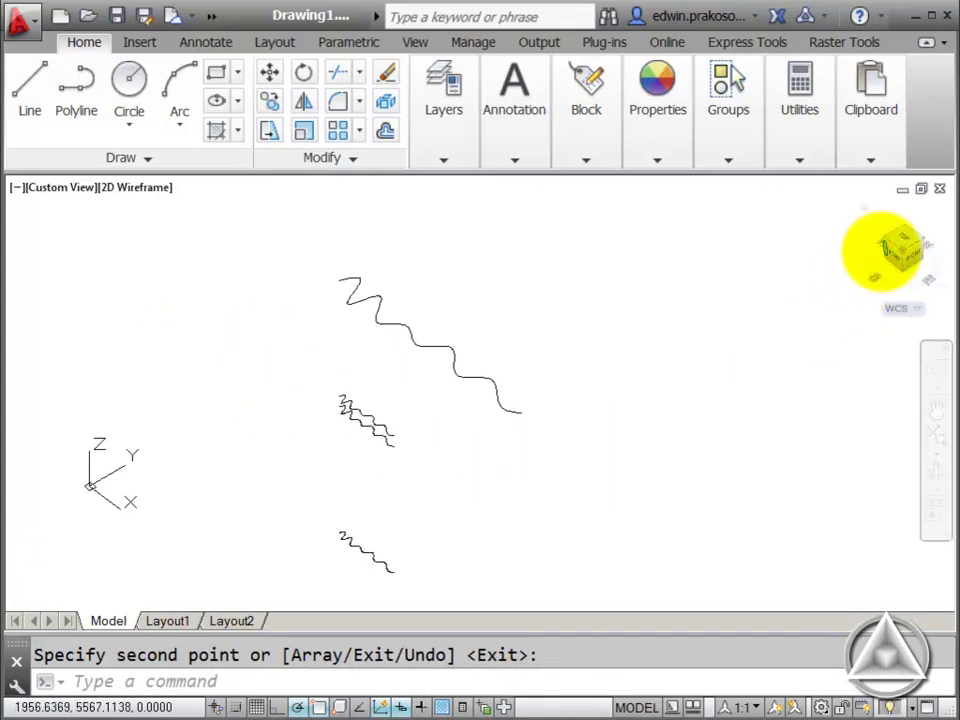
Step: Go to southwest isometric in the 3D Modeling workspace and start the Surface Loft command
click(895, 250)
click(891, 236)
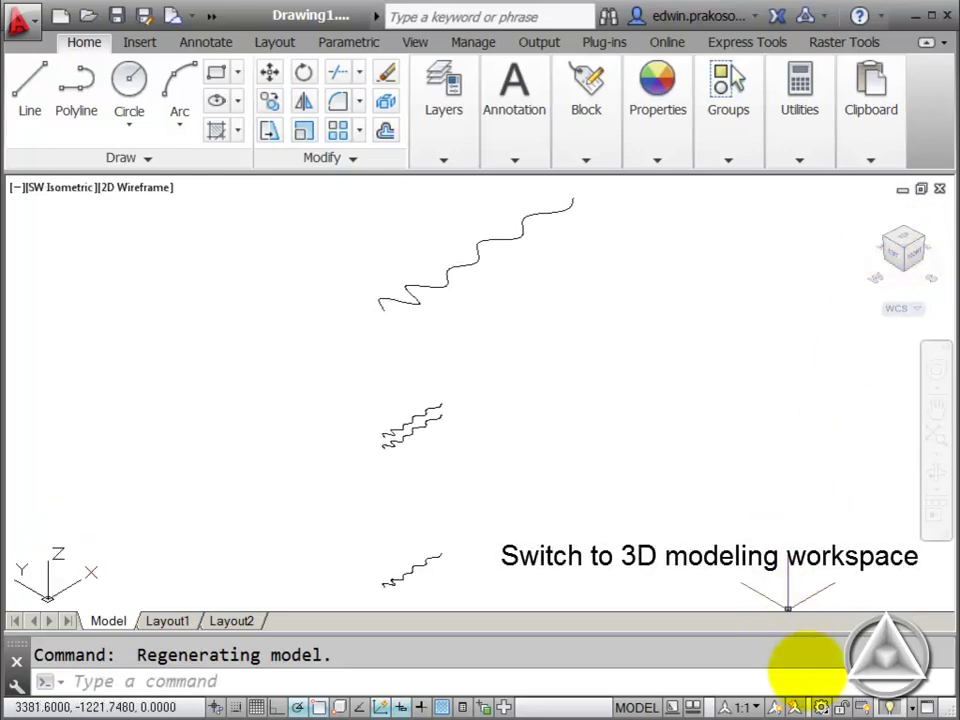
click(821, 706)
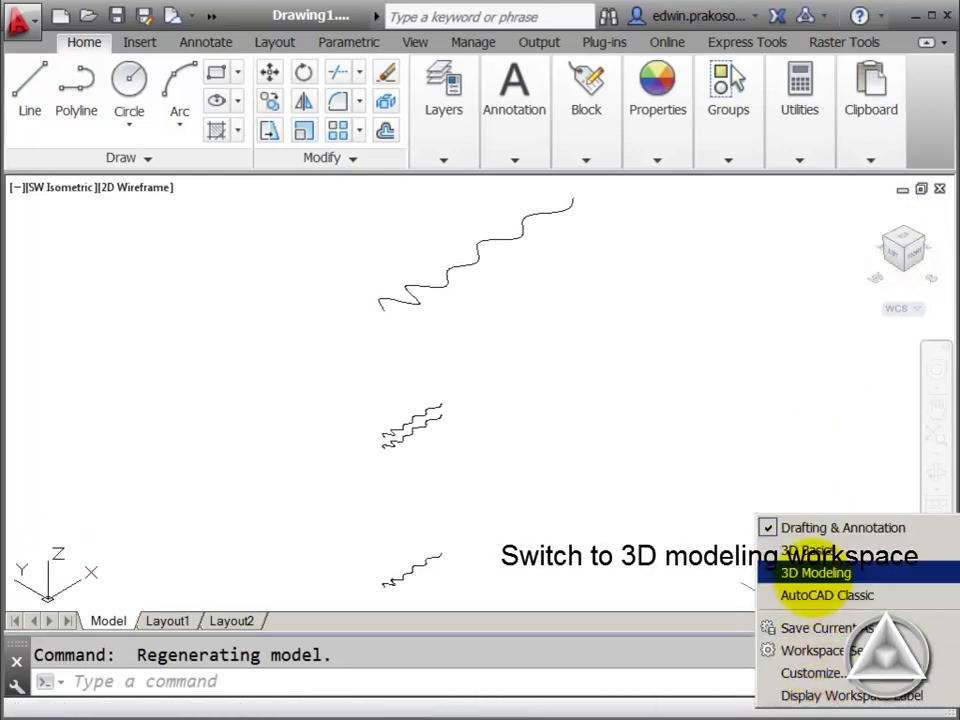
click(815, 573)
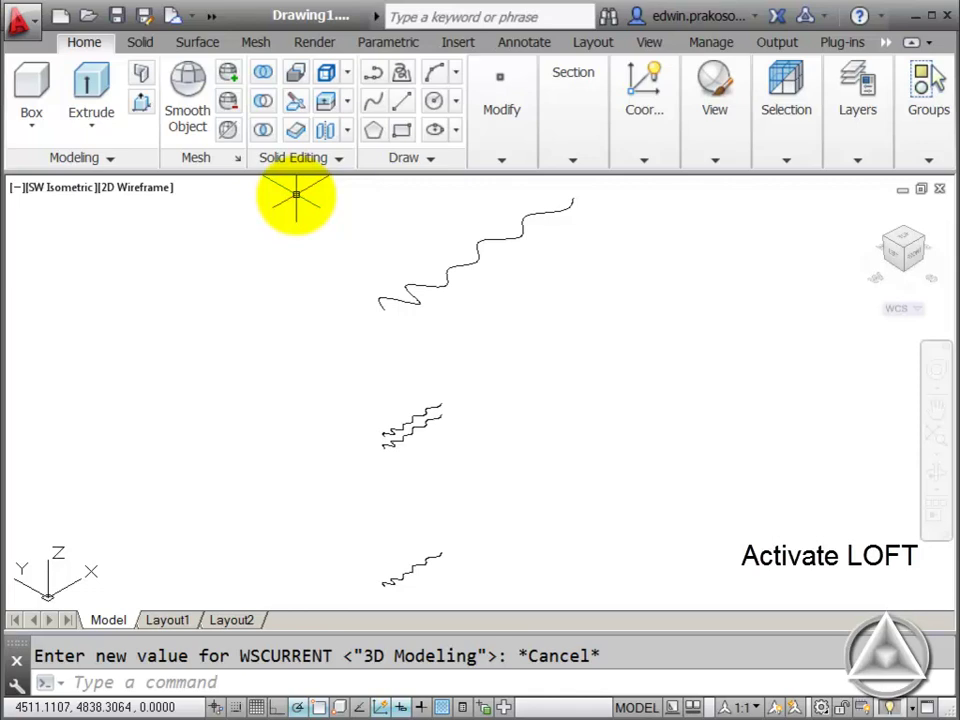
click(212, 44)
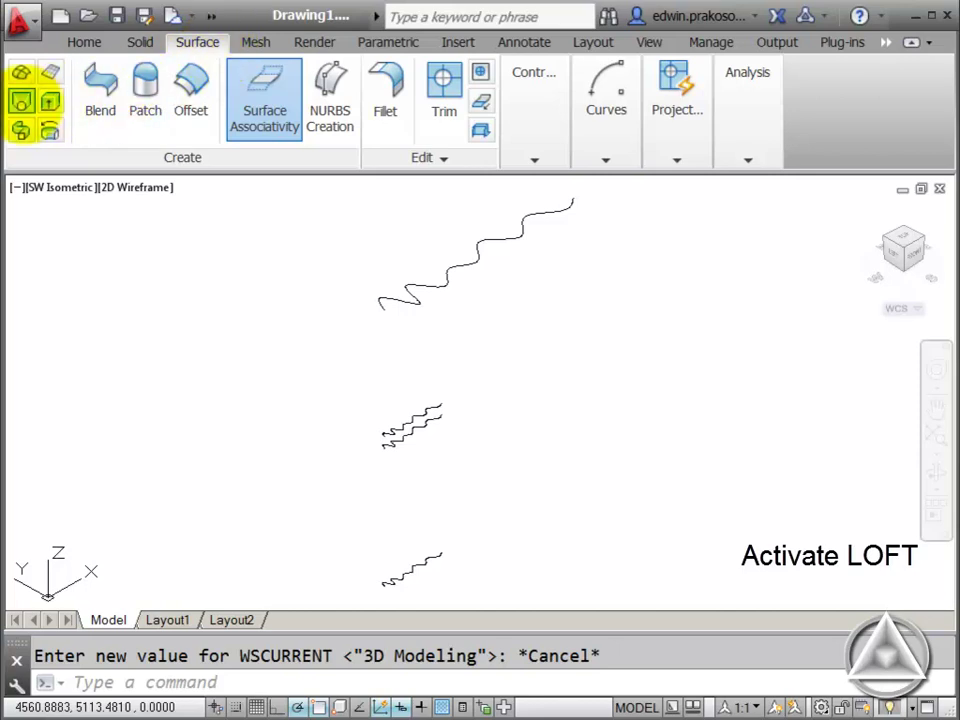
click(20, 101)
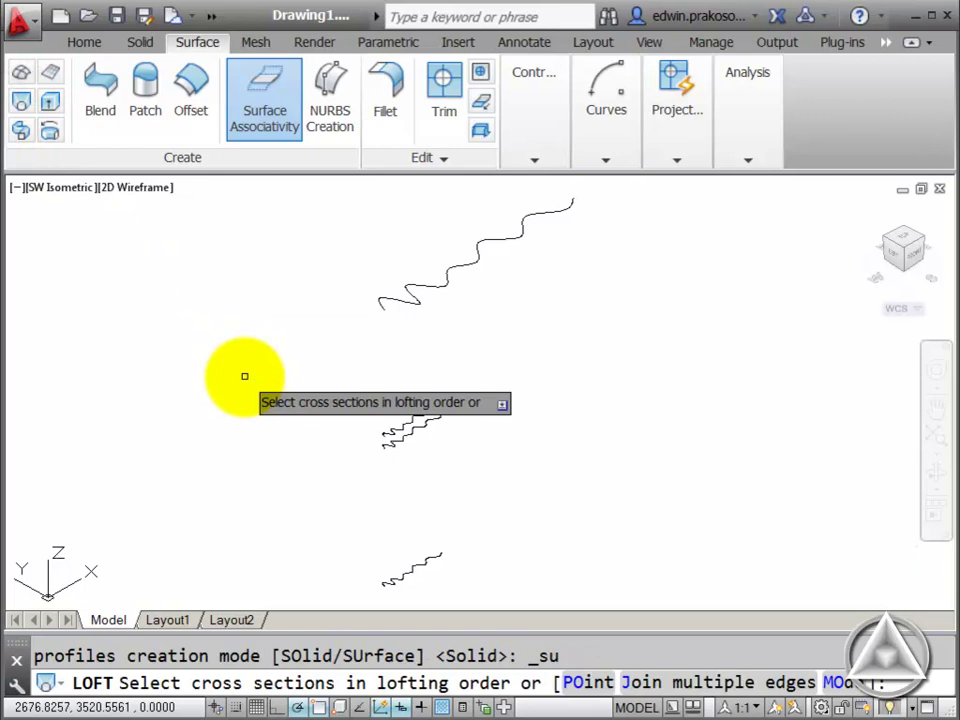
Step: Pick the bottom, middle and top wavy splines in order as loft cross sections
click(388, 572)
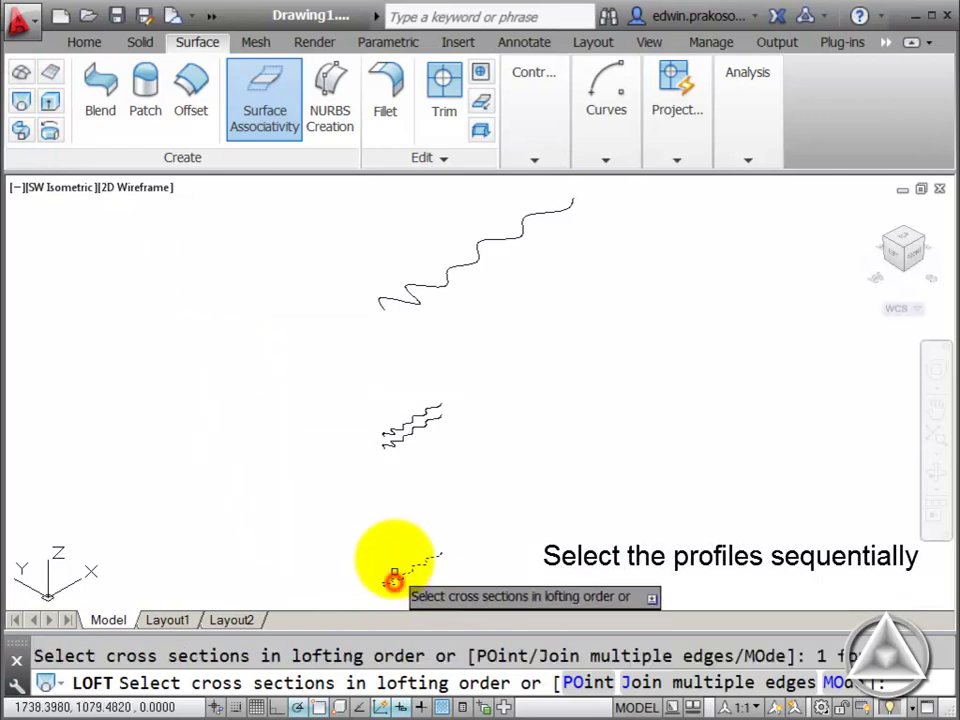
click(388, 437)
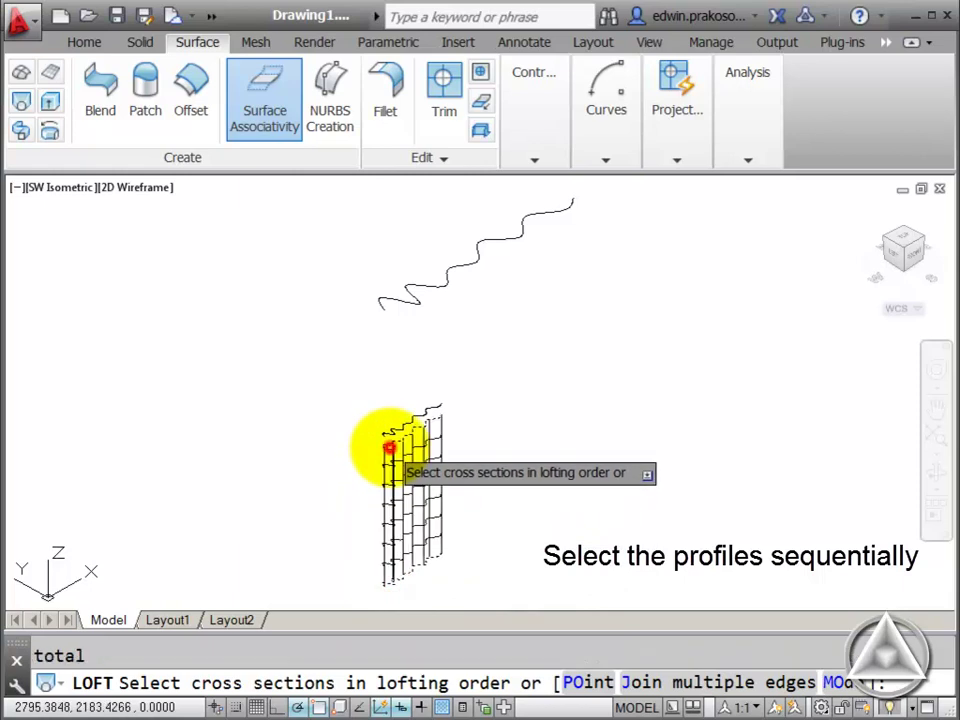
click(403, 302)
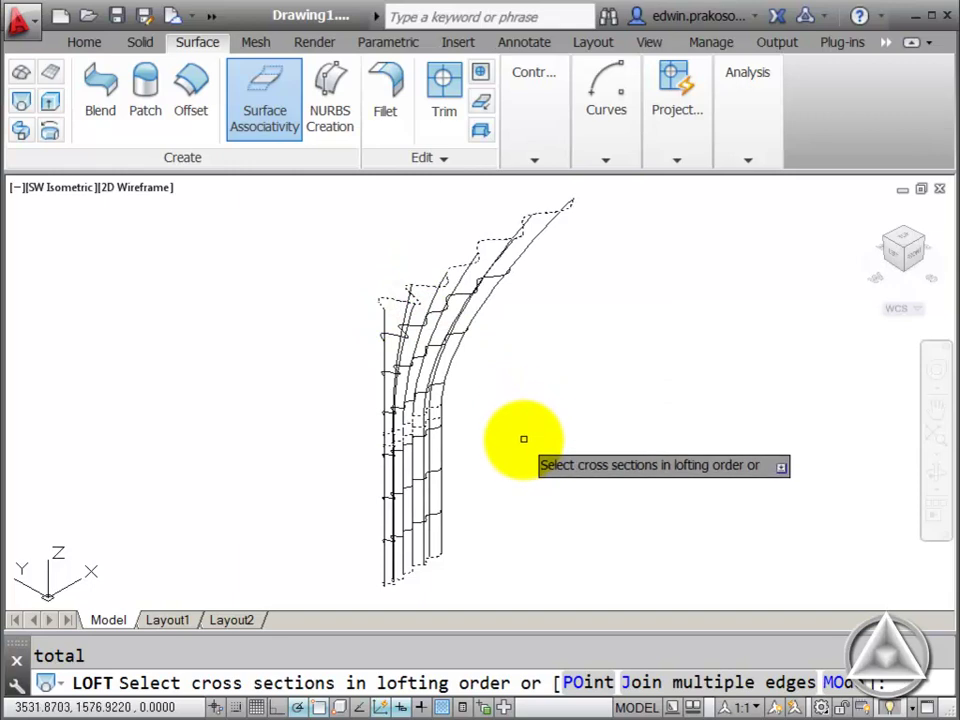
mouse_move(514, 460)
shift+middle_down()
mouse_move(437, 427)
mouse_move(471, 449)
shift+middle_up()
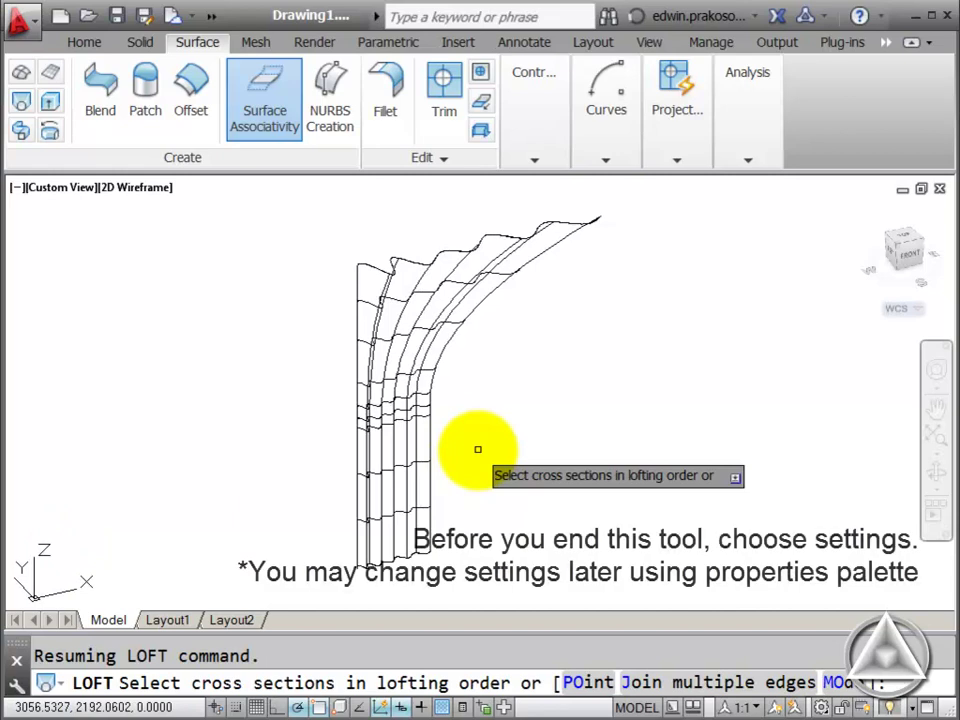
key(Return)
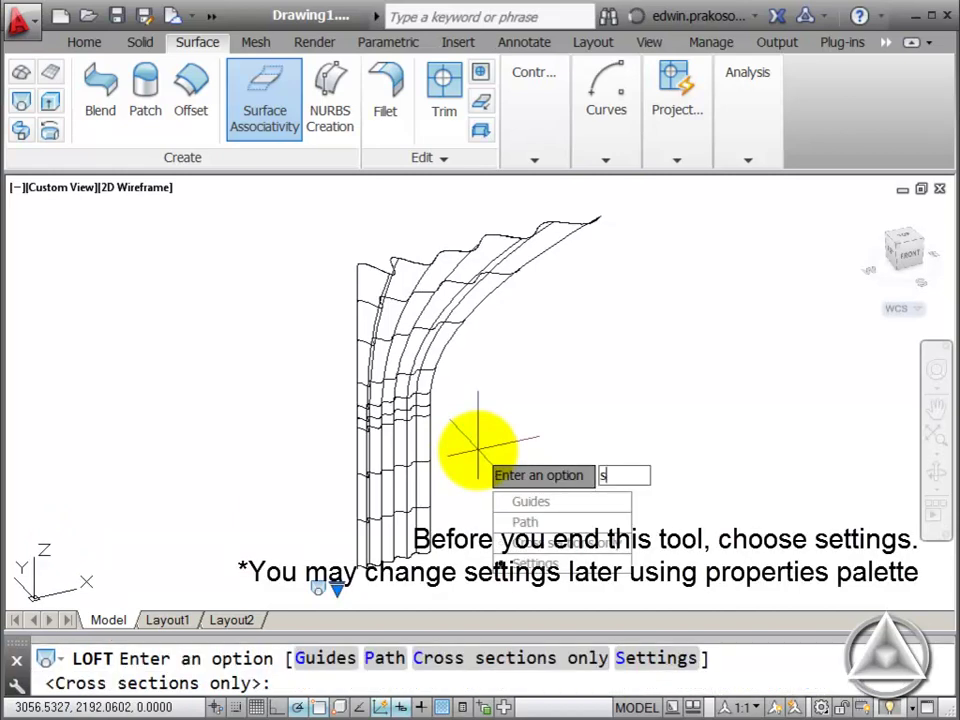
Step: Open Loft Settings, move it aside, and try Ruled then Normal to surface control
click(535, 563)
mouse_move(540, 16)
mouse_down()
mouse_move(337, 72)
mouse_move(236, 20)
mouse_up()
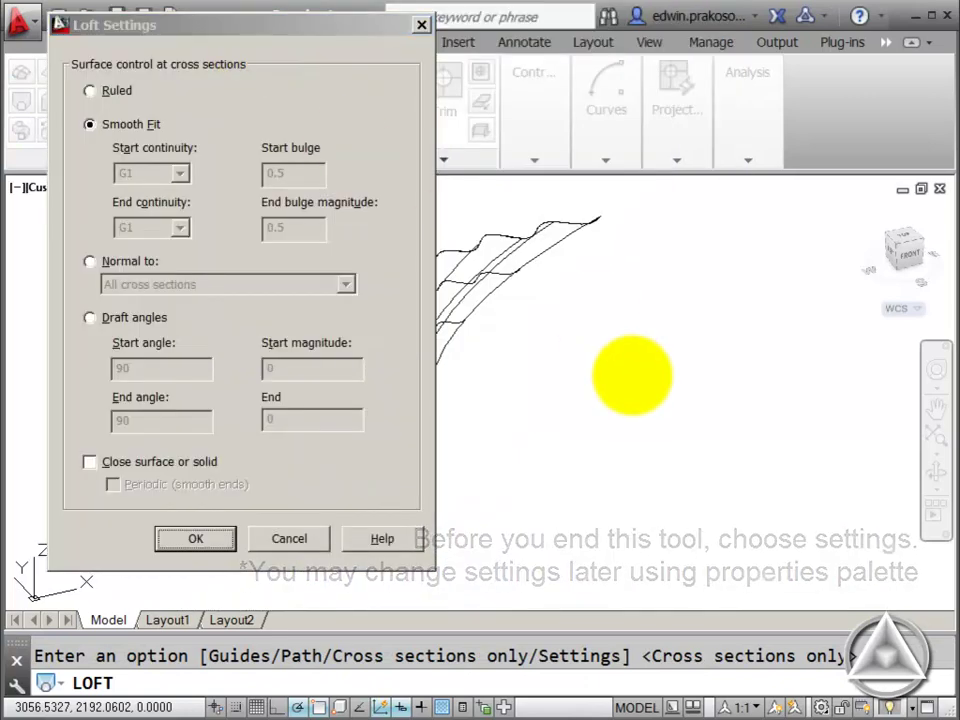
mouse_move(311, 21)
mouse_down()
mouse_move(820, 70)
mouse_move(811, 57)
mouse_up()
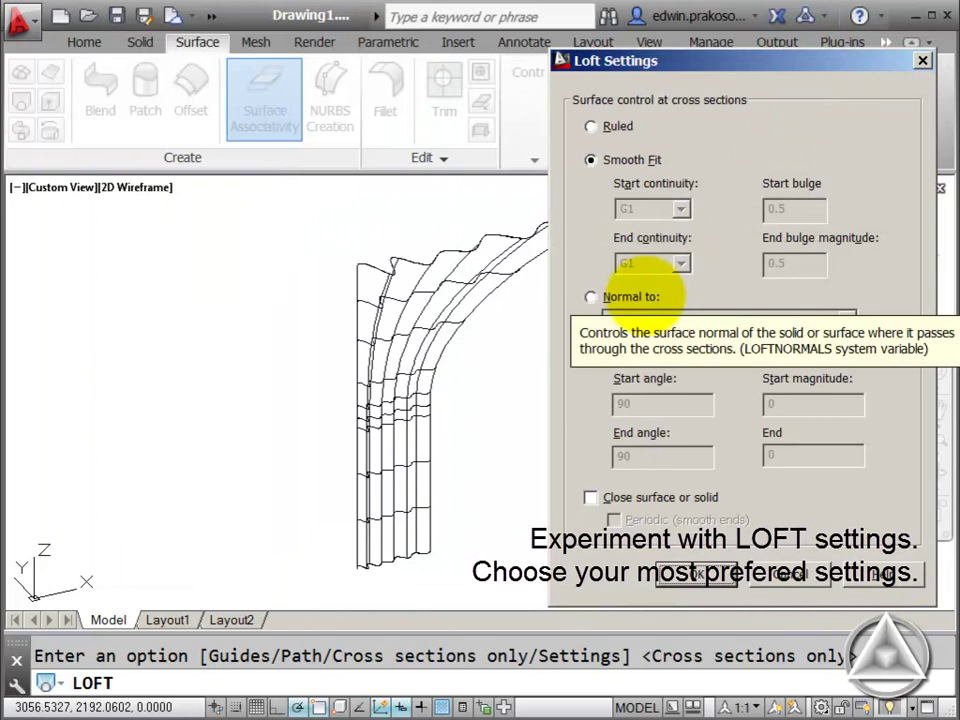
click(617, 126)
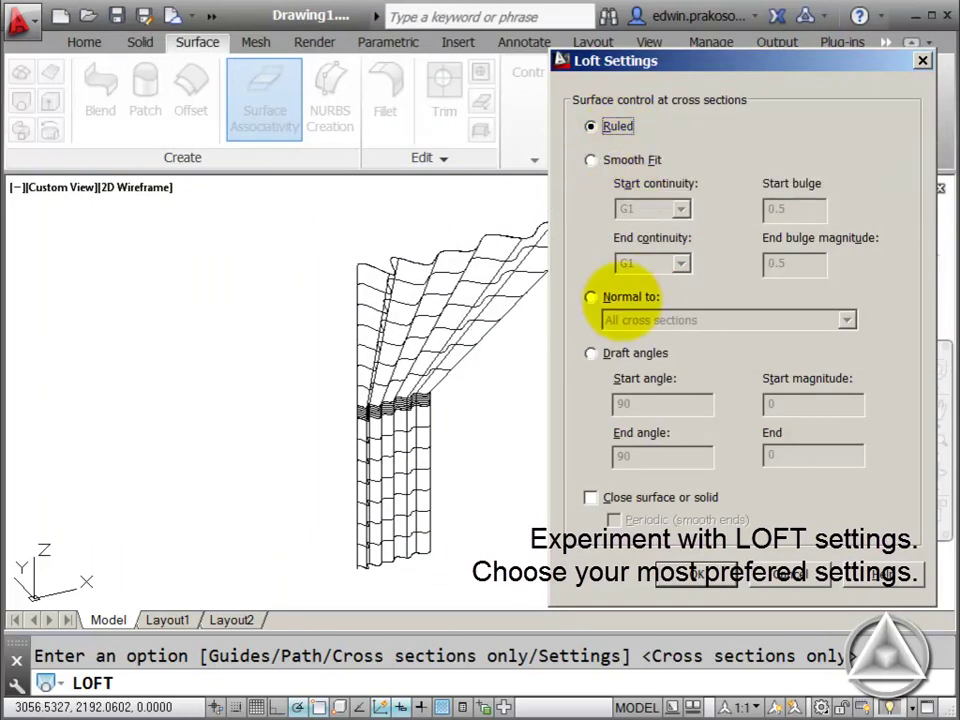
click(611, 297)
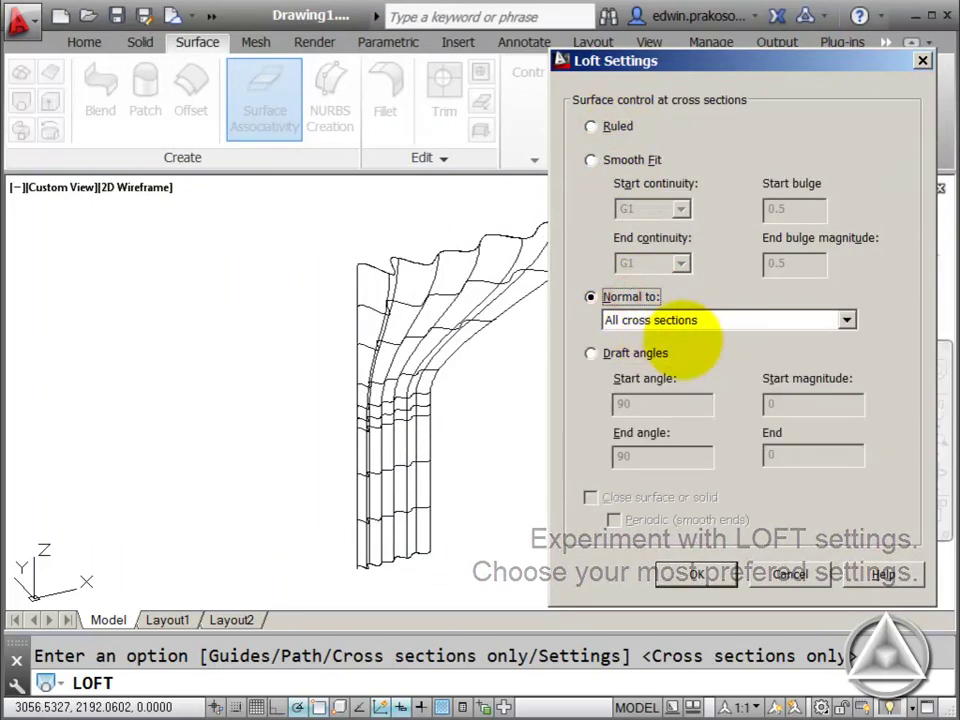
Step: Try each Normal to option and Draft angles, ending on Normal to all cross sections
click(640, 319)
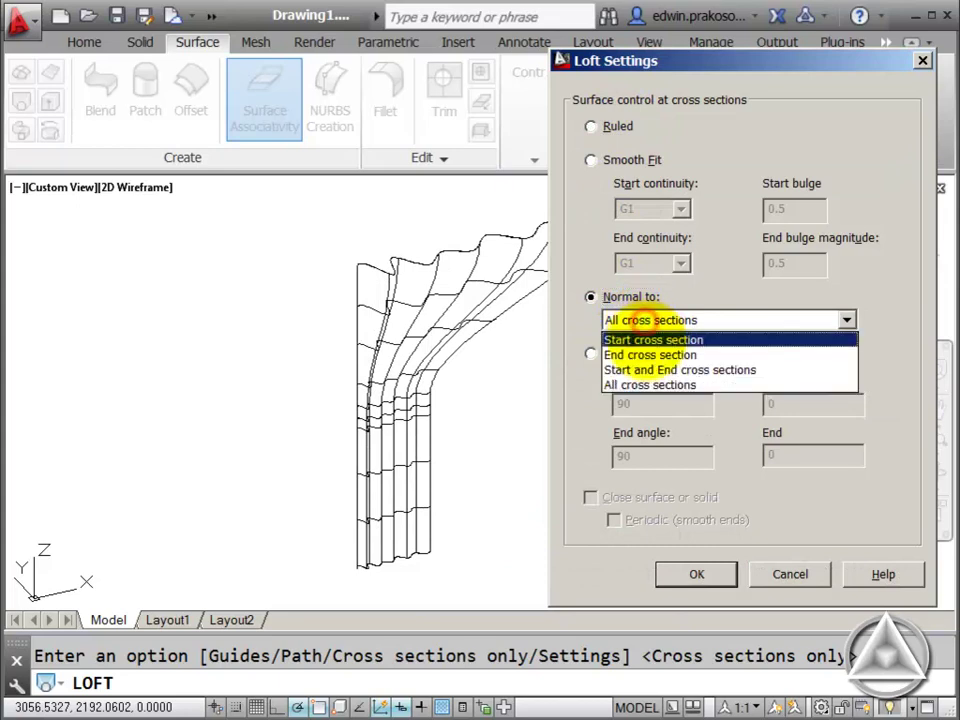
click(646, 338)
click(656, 320)
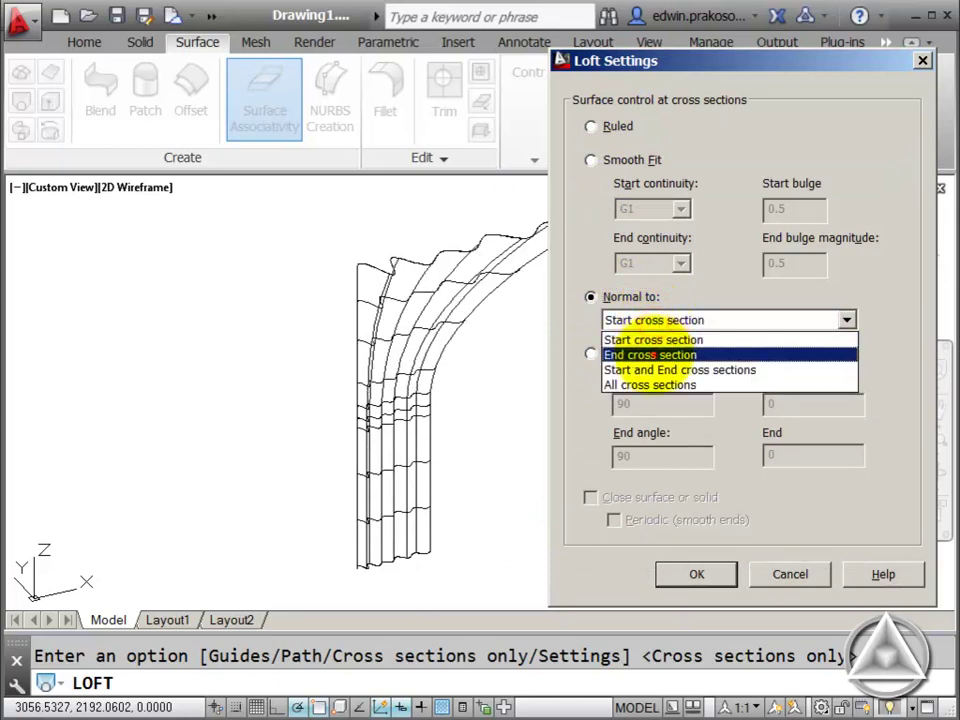
click(652, 354)
click(638, 320)
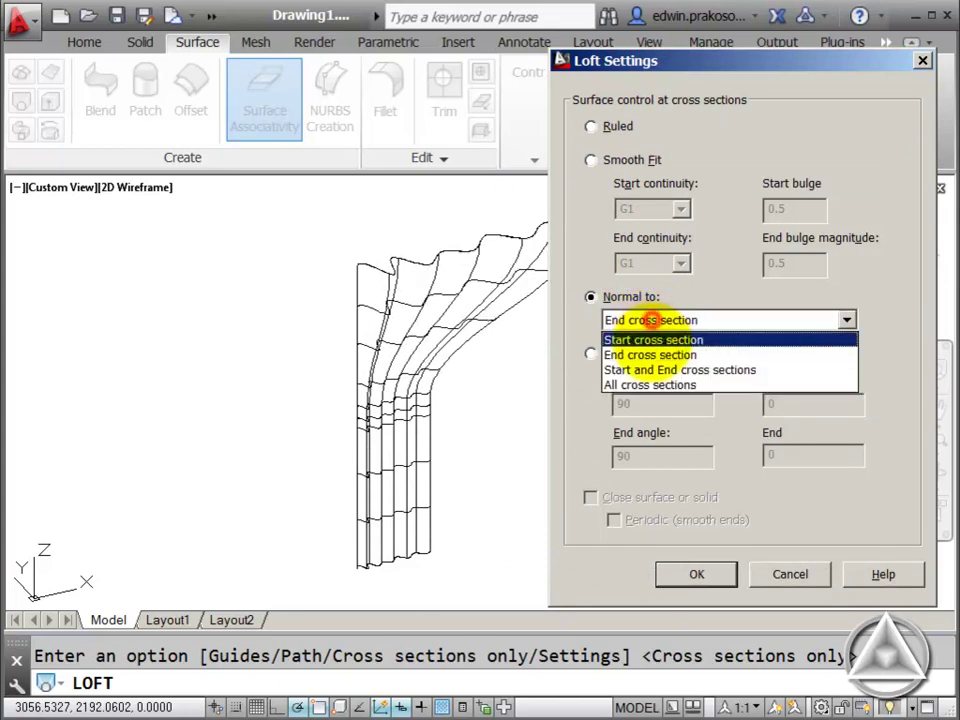
click(652, 369)
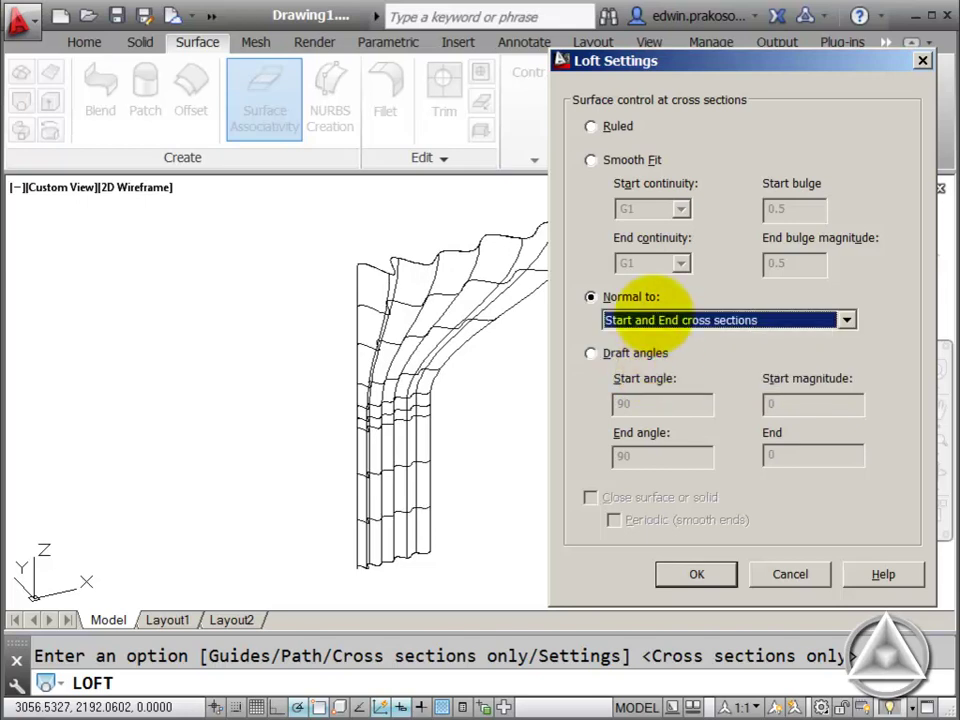
click(648, 320)
click(655, 385)
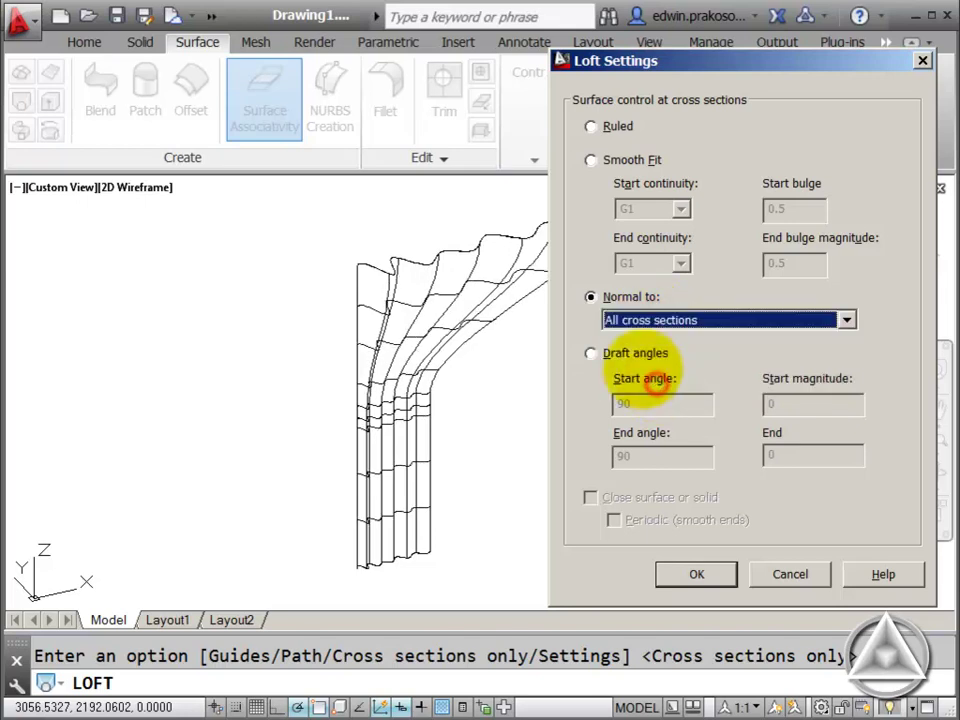
click(608, 353)
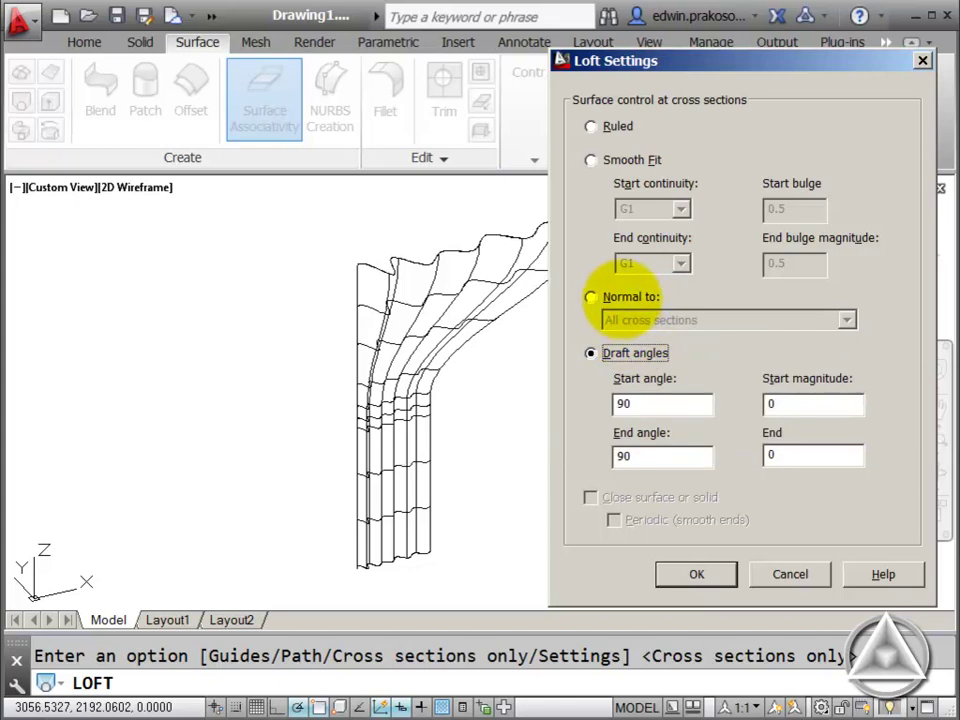
click(622, 294)
Step: Accept the loft settings and shade the curtain in the Conceptual visual style
click(677, 566)
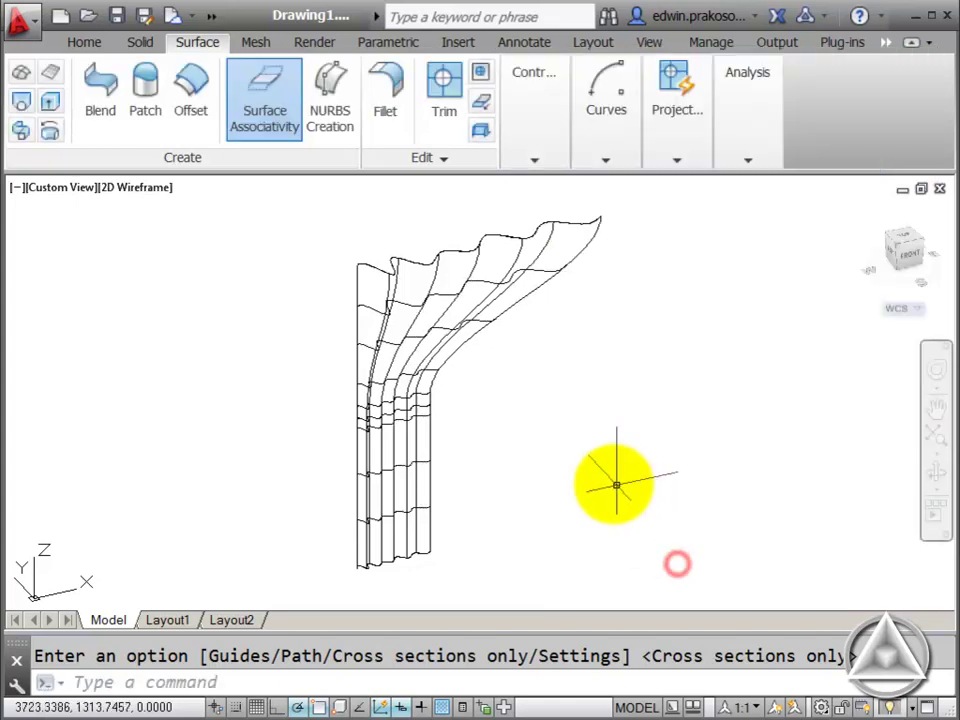
mouse_move(570, 461)
shift+middle_down()
mouse_move(480, 431)
mouse_move(517, 431)
mouse_move(561, 461)
shift+middle_up()
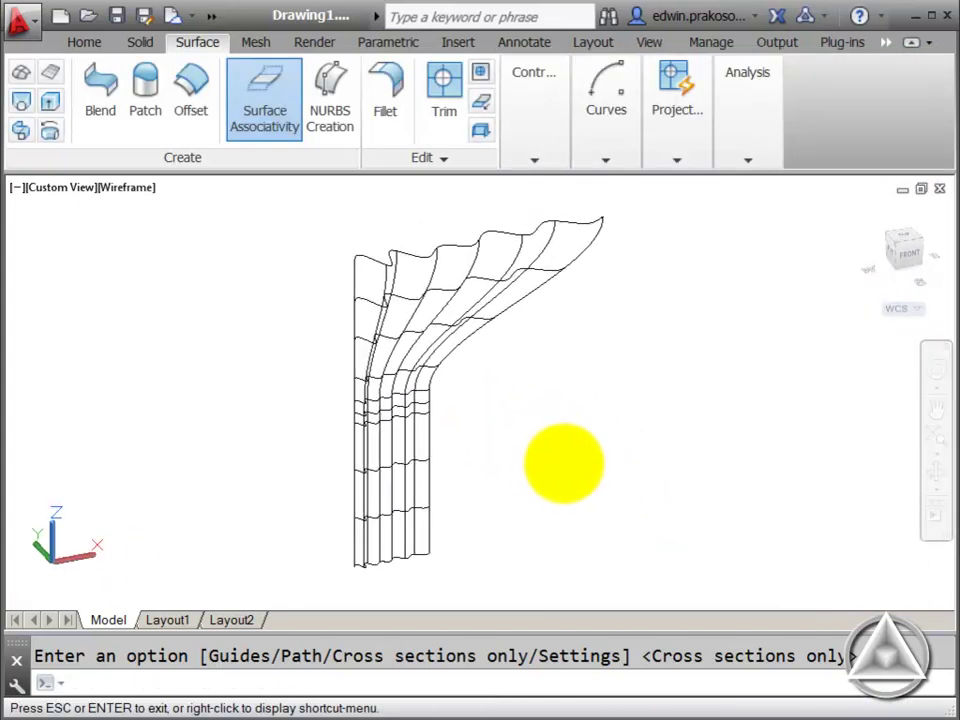
text(Vs)
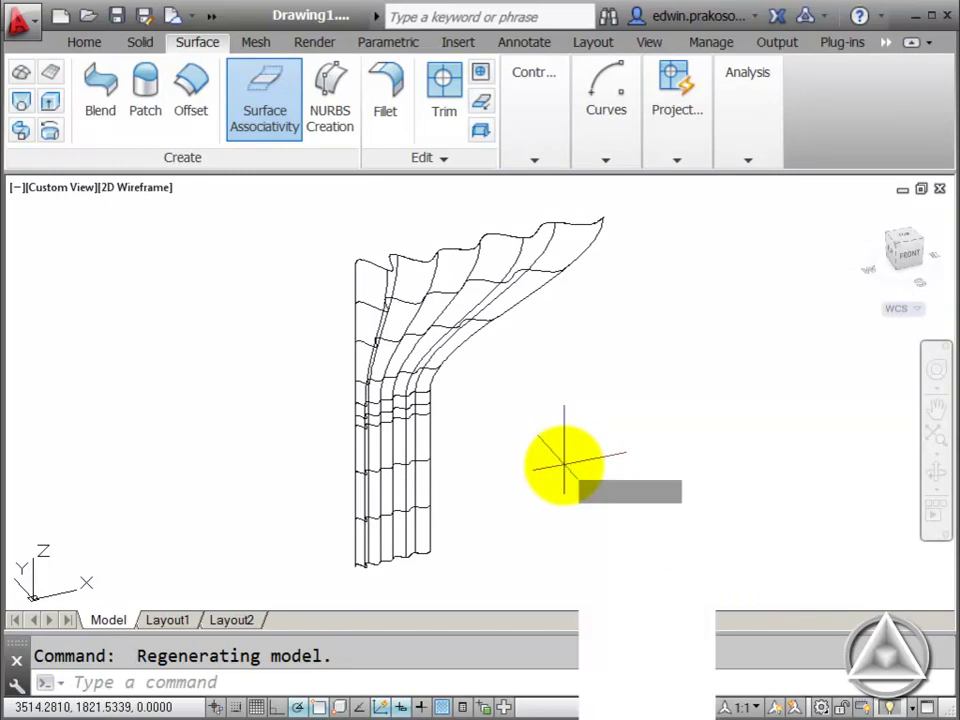
key(Return)
click(595, 598)
mouse_move(563, 450)
shift+middle_down()
mouse_move(499, 321)
mouse_move(435, 375)
mouse_move(397, 333)
mouse_move(345, 377)
mouse_move(381, 386)
mouse_move(462, 370)
mouse_move(489, 349)
mouse_move(471, 343)
mouse_move(490, 347)
shift+middle_up()
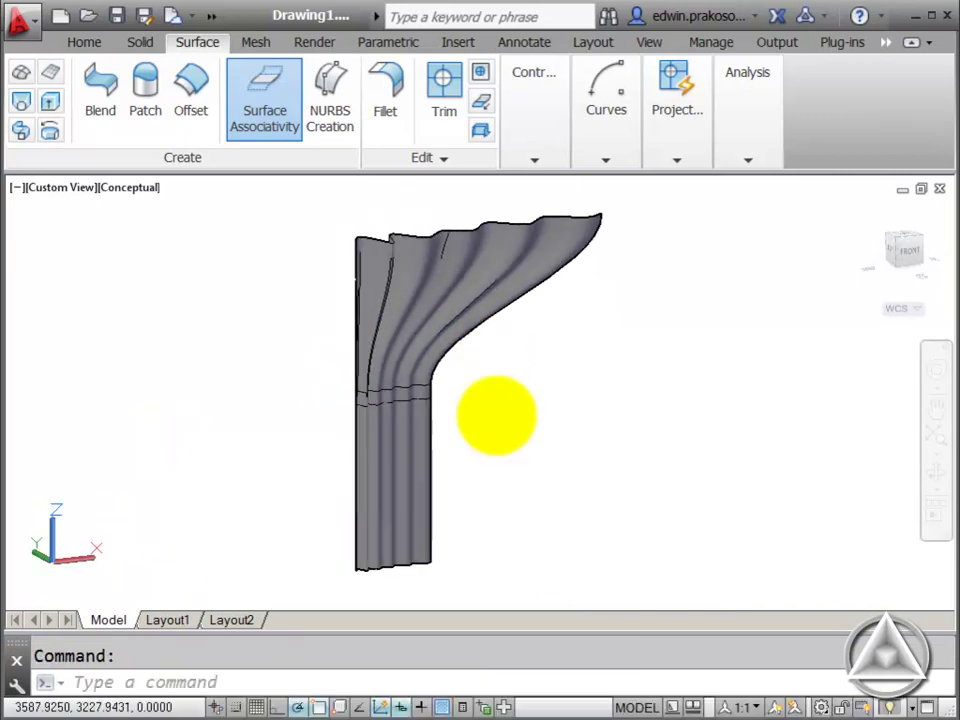
Step: Zoom to the hem and stretch the bottom spline's right end fit point outward
scroll(460, 475, up, 2)
scroll(447, 459, up, 2)
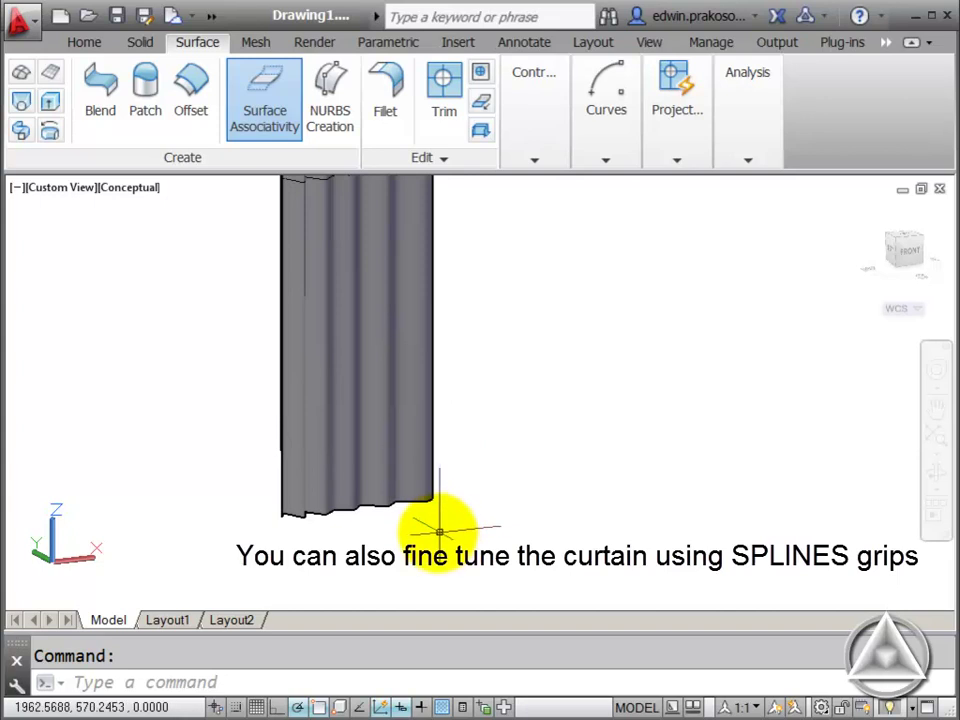
scroll(439, 520, up, 2)
click(416, 490)
click(430, 482)
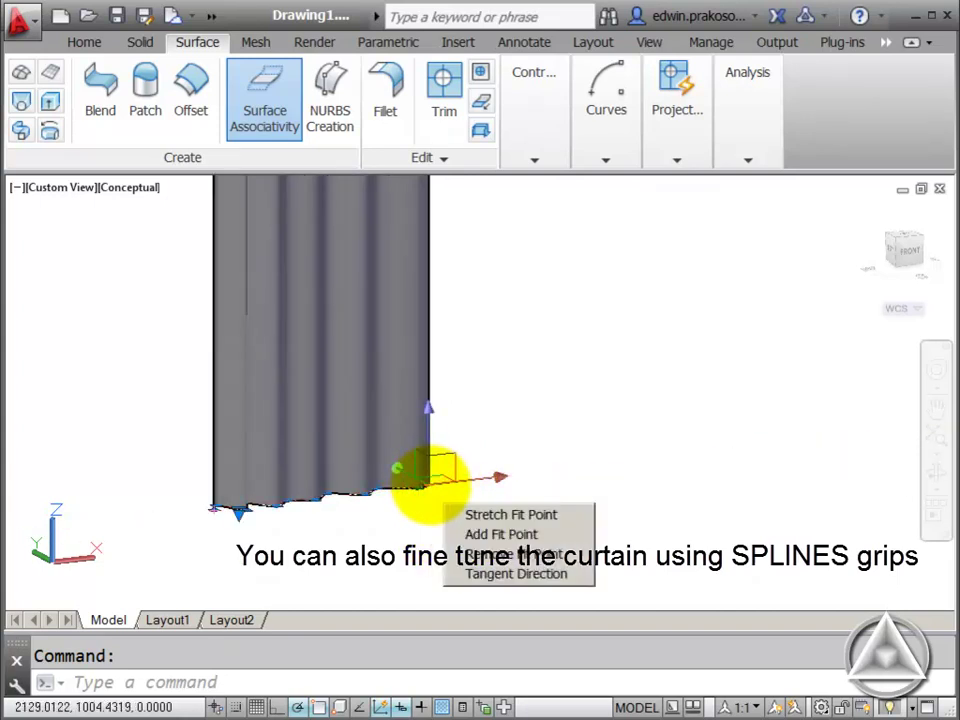
click(429, 481)
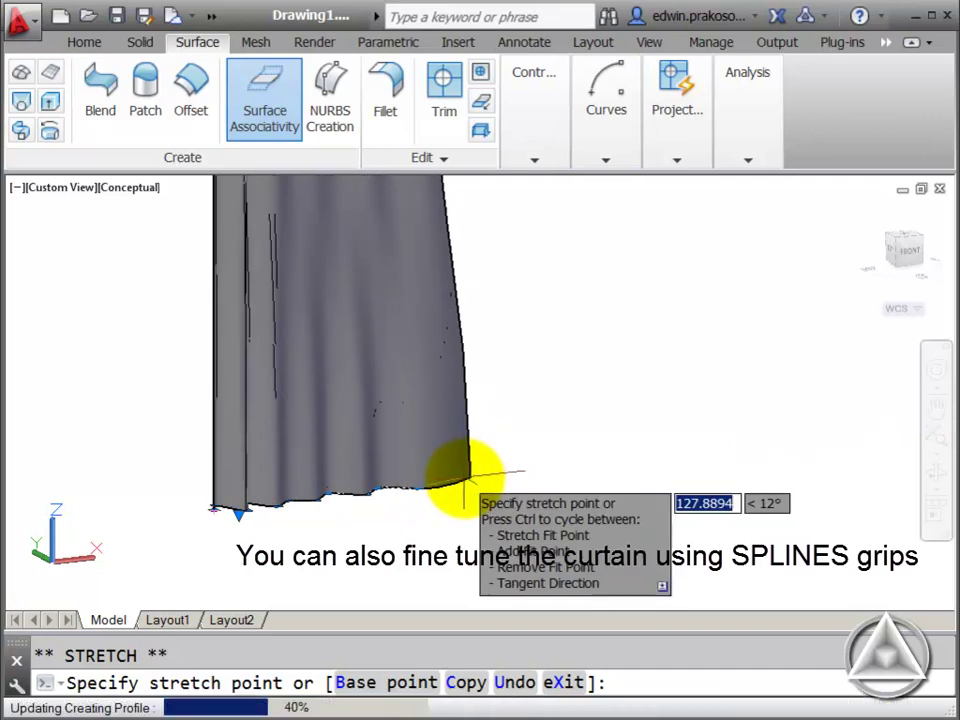
click(458, 484)
Step: Stretch the hem's left end point and orbit to review the reshaped curtain
scroll(549, 427, up, 3)
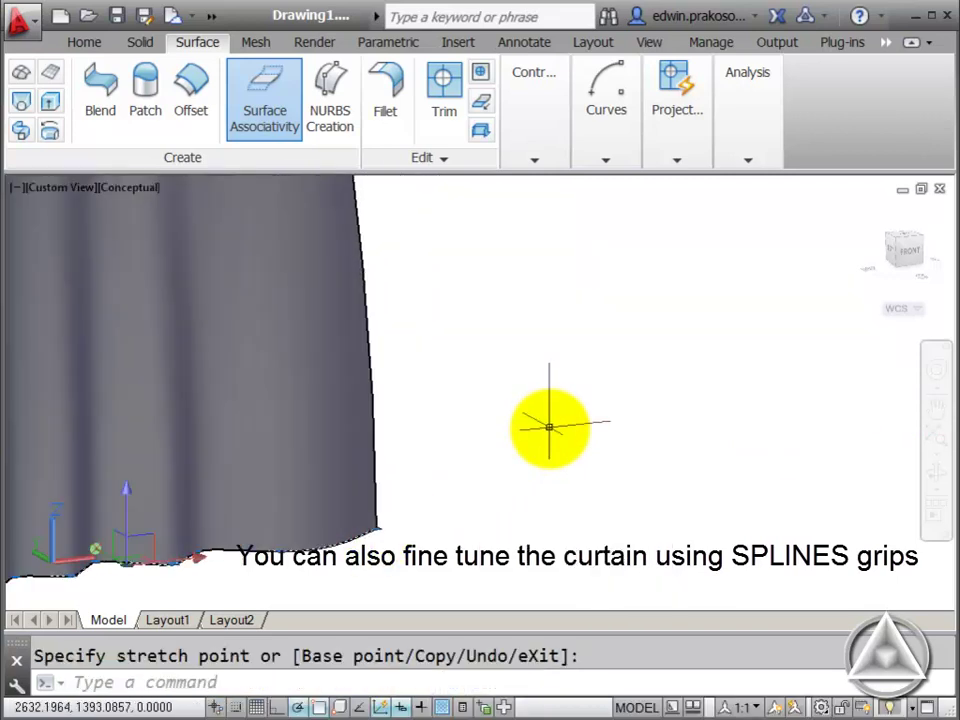
scroll(549, 427, down, 6)
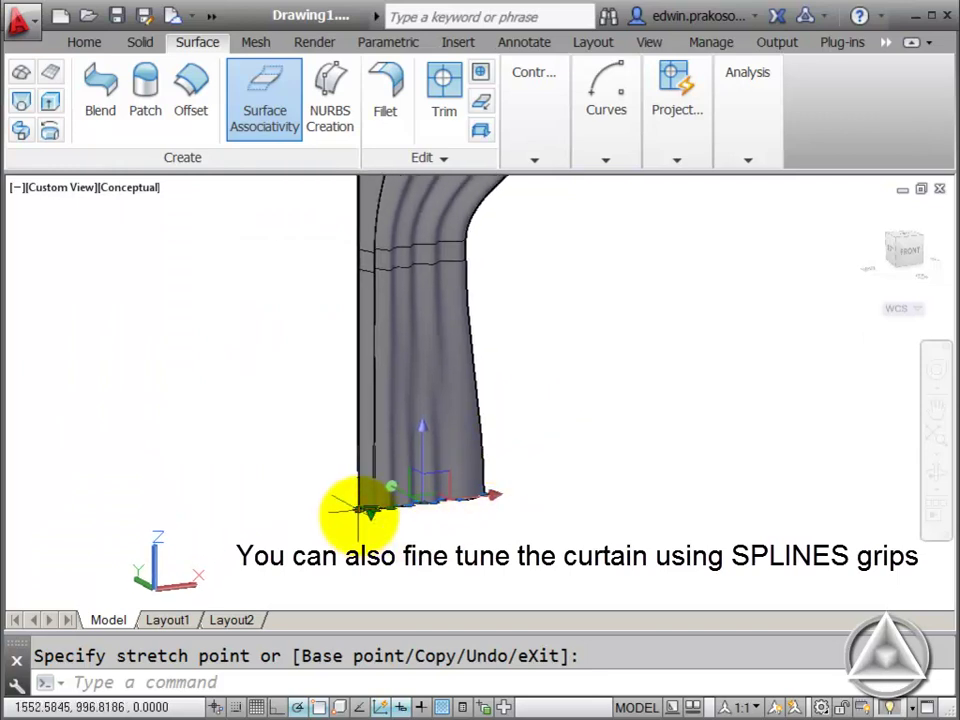
click(362, 511)
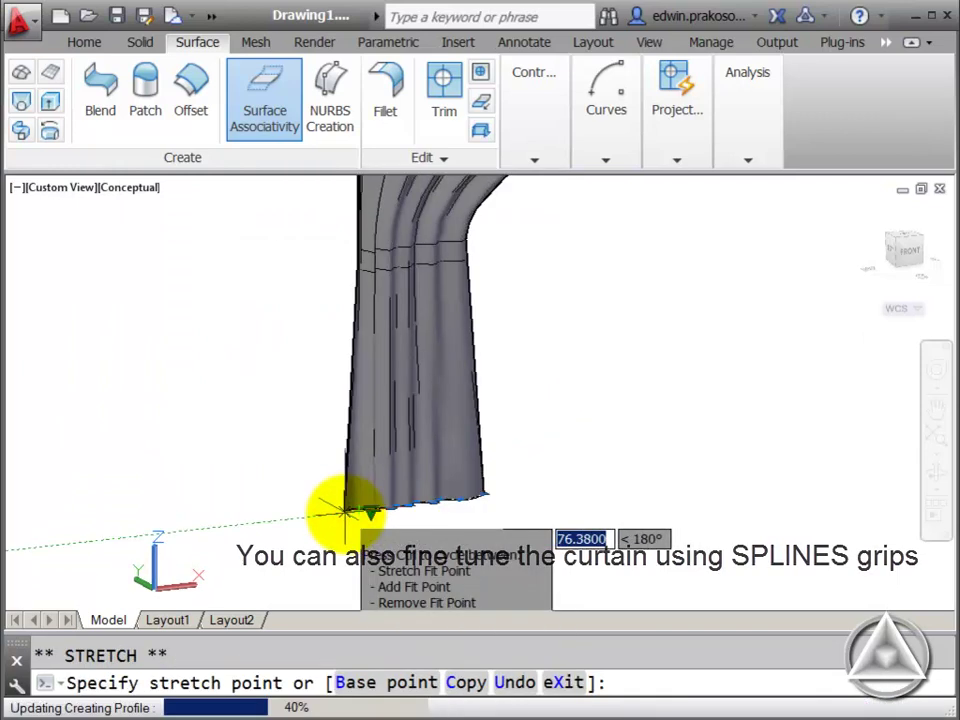
mouse_move(534, 439)
shift+middle_down()
mouse_move(628, 393)
mouse_move(538, 494)
shift+middle_up()
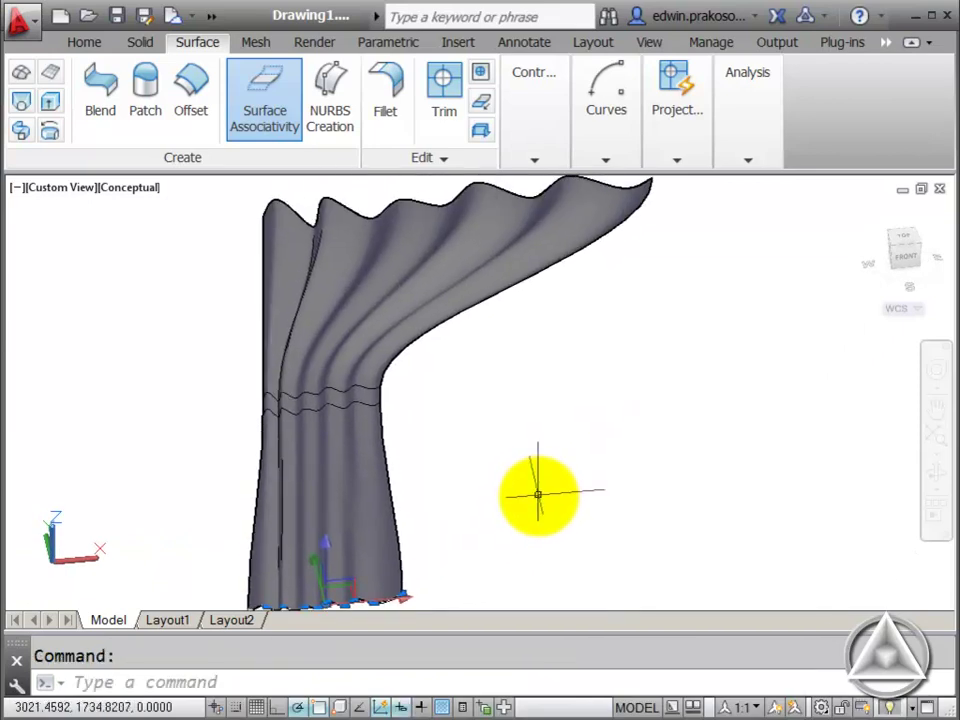